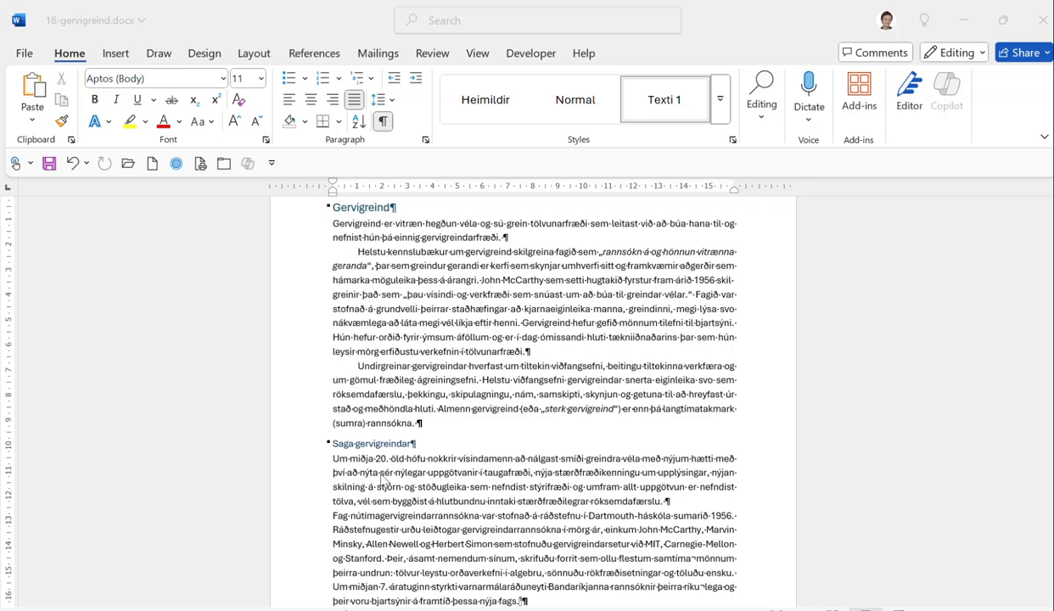
Step: Apply the Texti 2 style to the second and third paragraphs under the heading Saga gervigreindar
{"action": "left_click", "coordinate": [432, 541]}
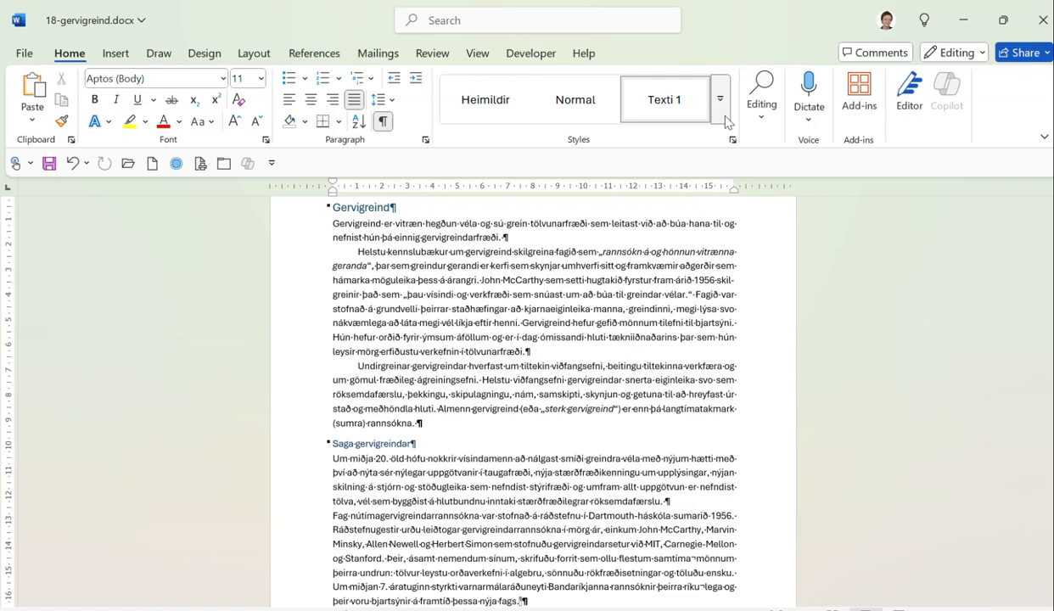
{"action": "left_click", "coordinate": [731, 139]}
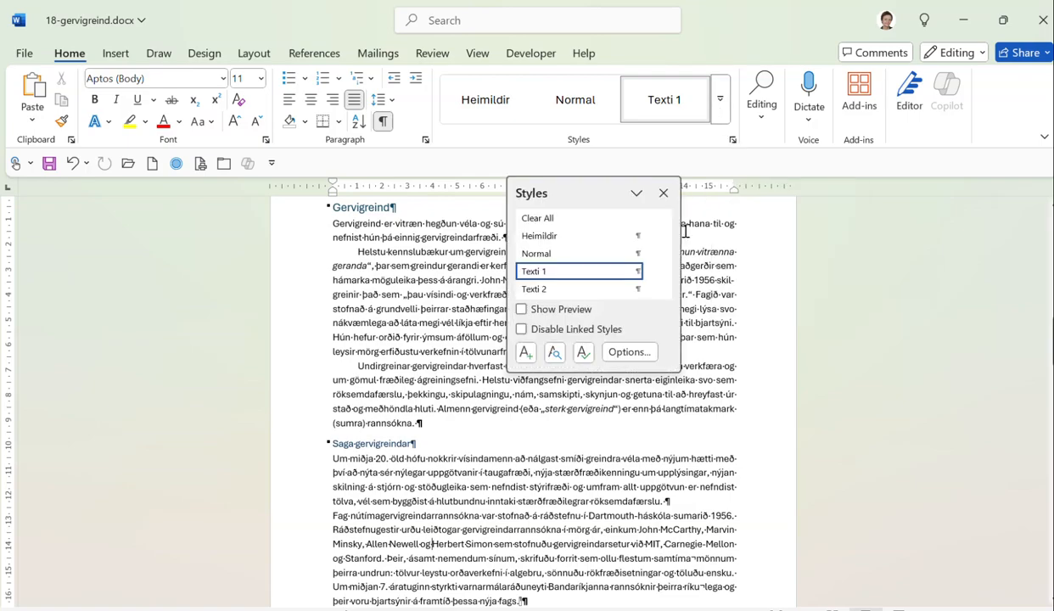
{"action": "left_click", "coordinate": [550, 292]}
{"action": "scroll", "coordinate": [546, 456], "scroll_direction": "down", "scroll_amount": 3}
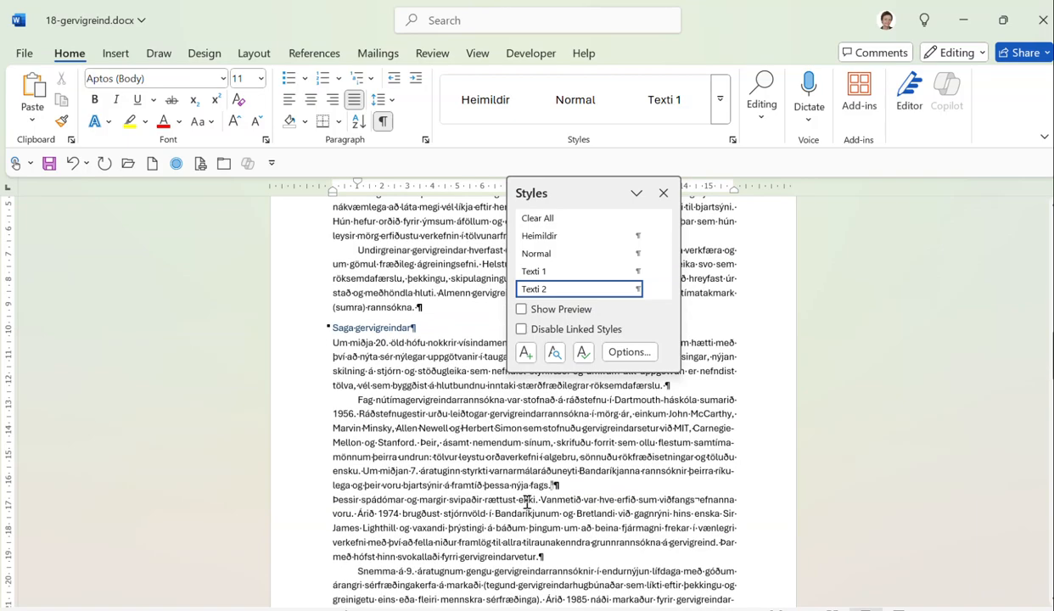
{"action": "left_click", "coordinate": [608, 513]}
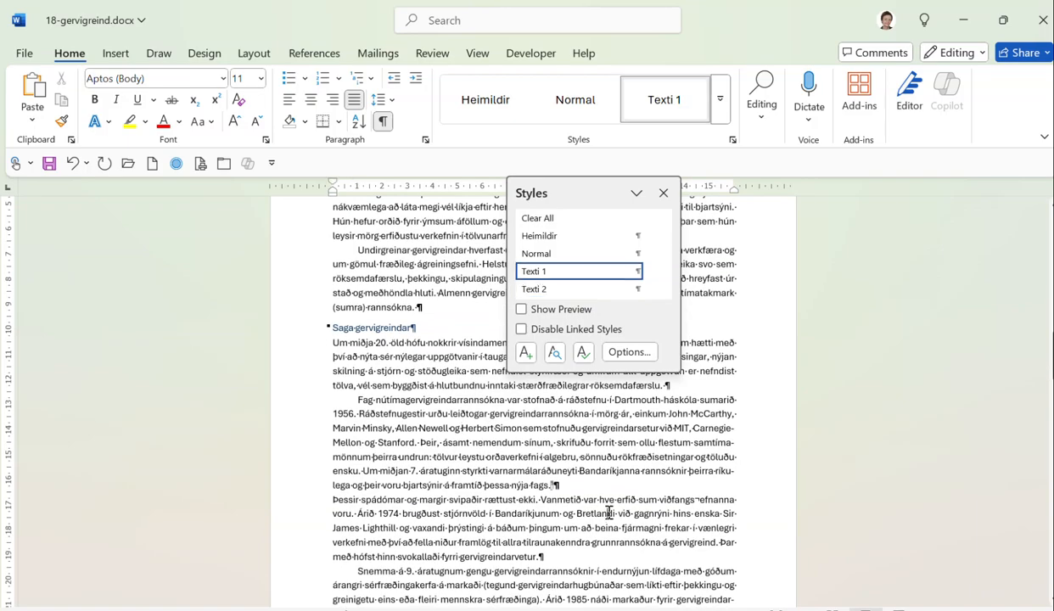
{"action": "left_click", "coordinate": [537, 290]}
{"action": "scroll", "coordinate": [475, 471], "scroll_direction": "down", "scroll_amount": 9}
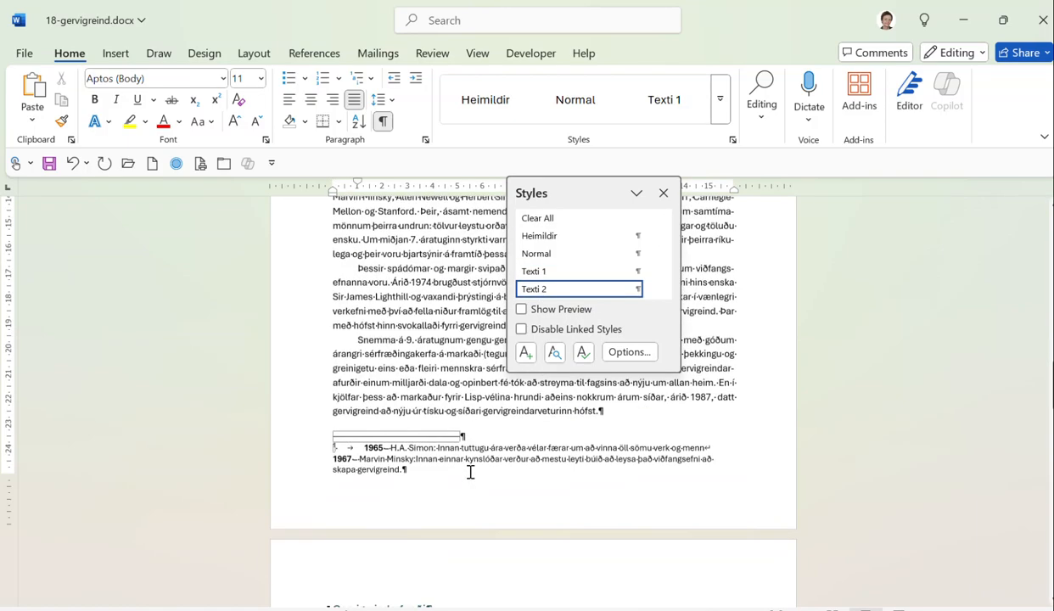
Step: Check which styles the body paragraphs and subheadings in the Gervigreindarfræði section use
{"action": "scroll", "coordinate": [468, 471], "scroll_direction": "down", "scroll_amount": 3}
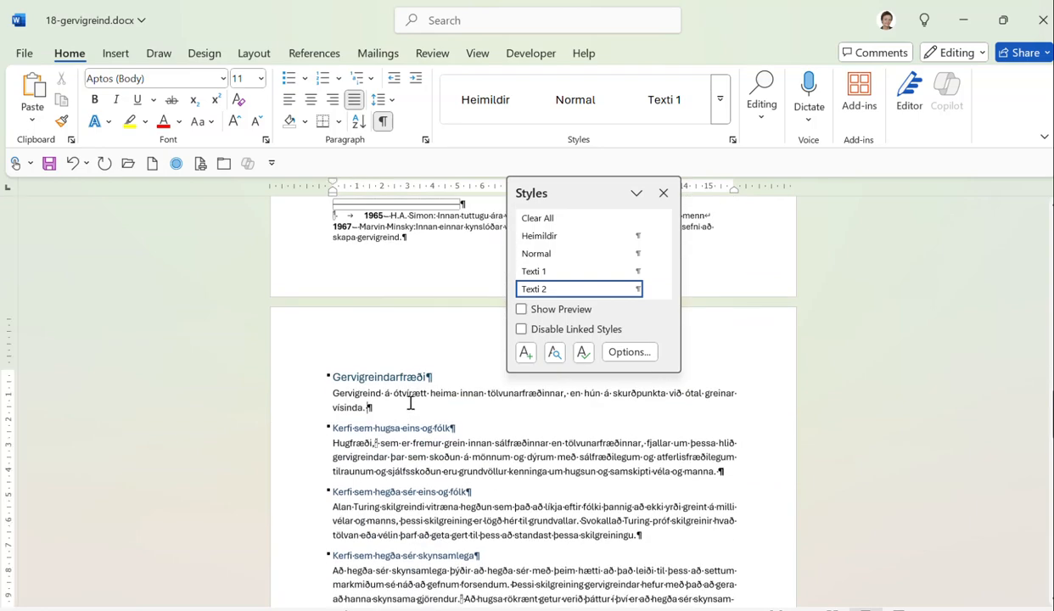
{"action": "left_click", "coordinate": [399, 395]}
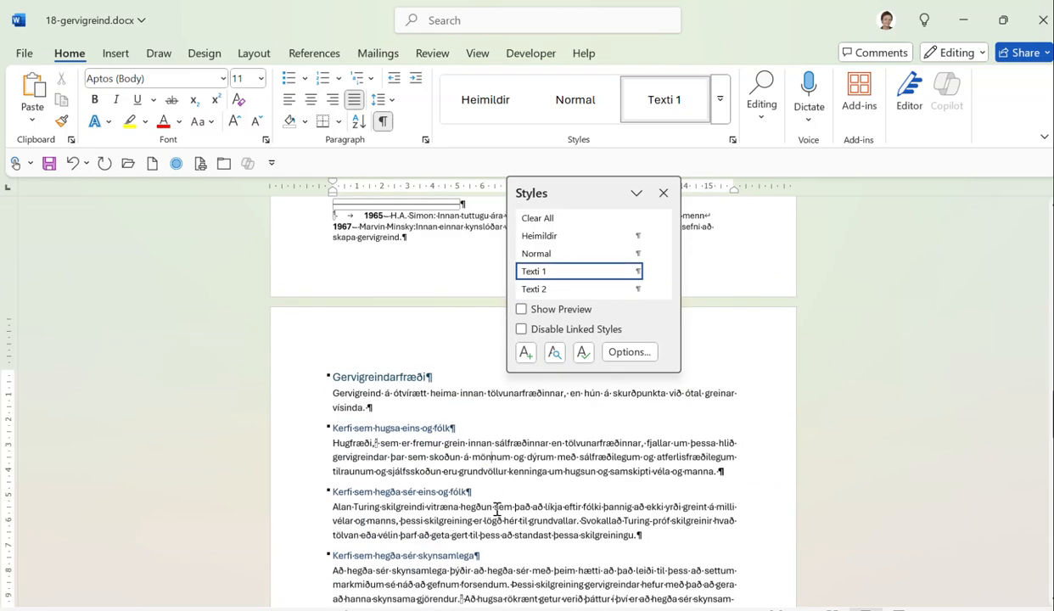
{"action": "scroll", "coordinate": [498, 514], "scroll_direction": "down", "scroll_amount": 3}
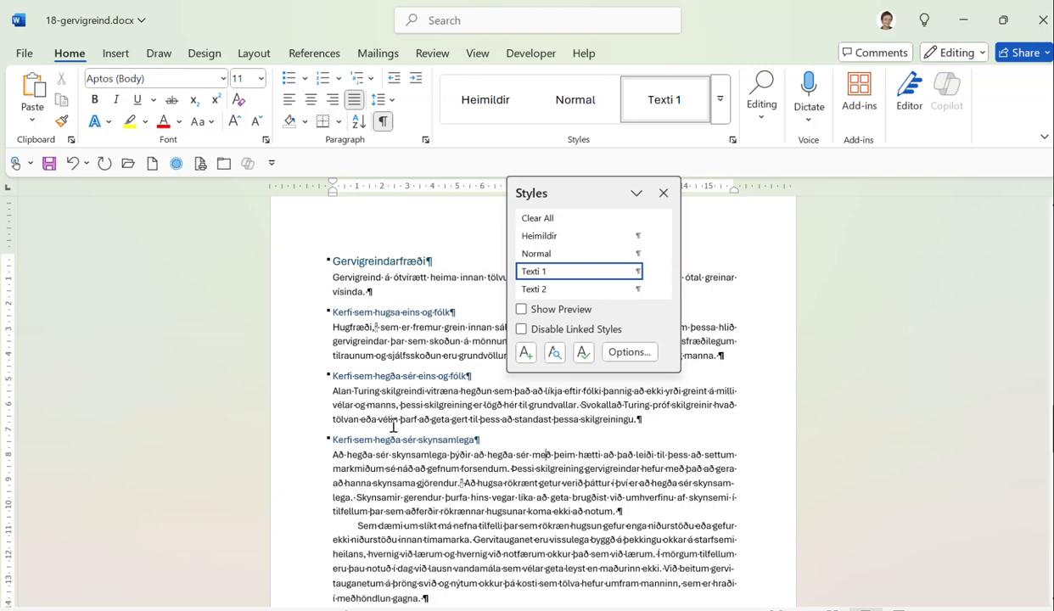
{"action": "left_click", "coordinate": [430, 376]}
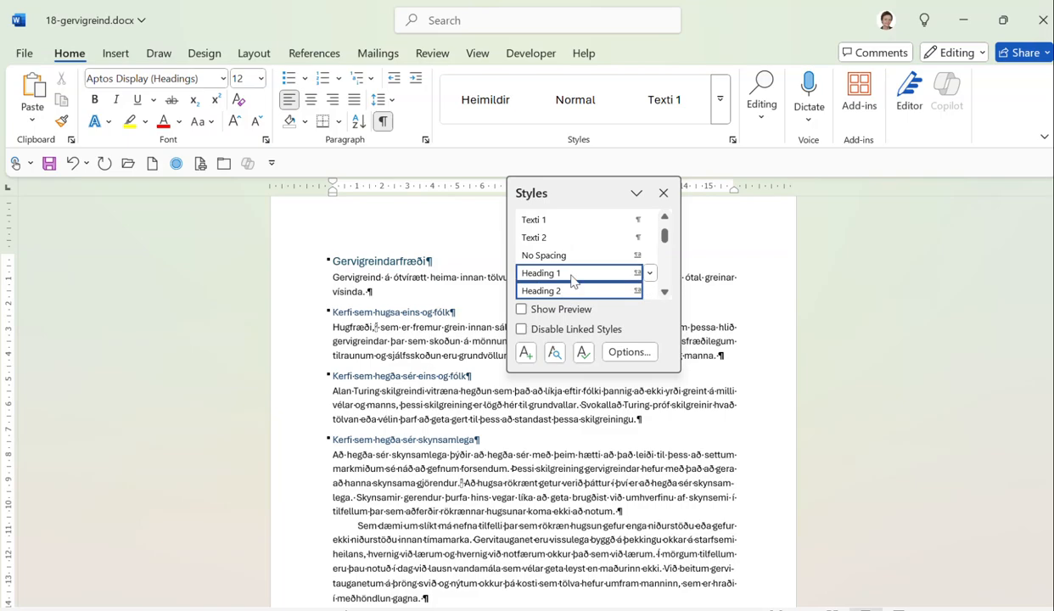
Step: Move the Styles pane clear of the page and view the full style gallery
{"action": "left_click_drag", "start_coordinate": [556, 189], "coordinate": [914, 198]}
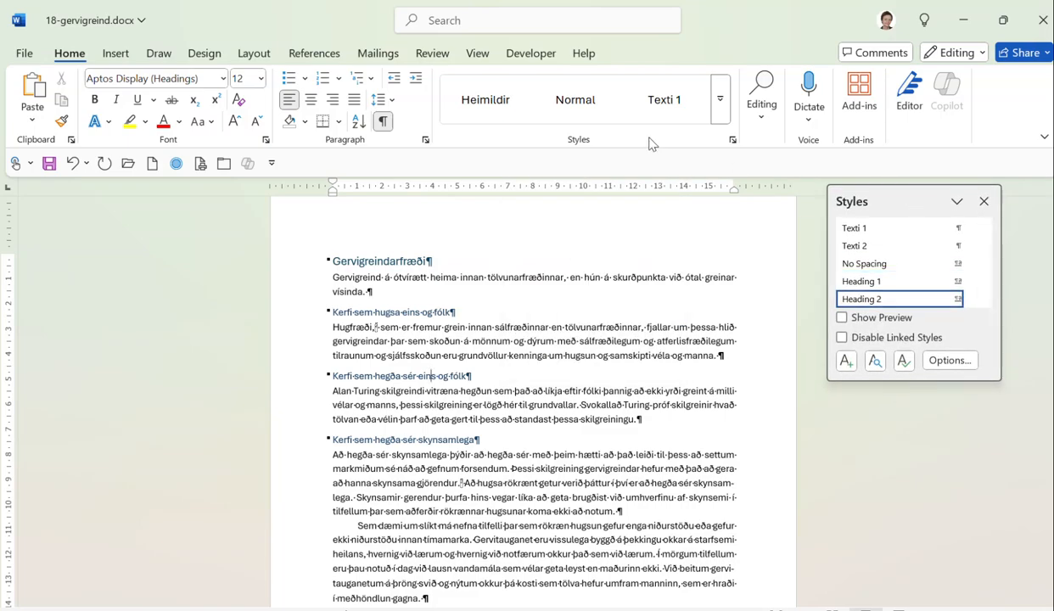
{"action": "left_click", "coordinate": [718, 105]}
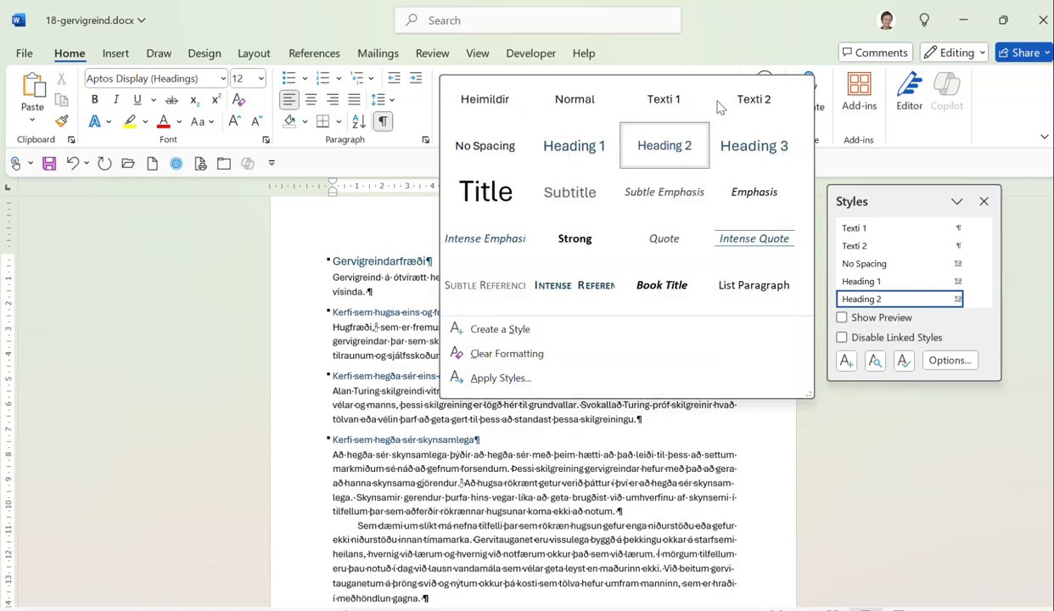
{"action": "left_click", "coordinate": [692, 464]}
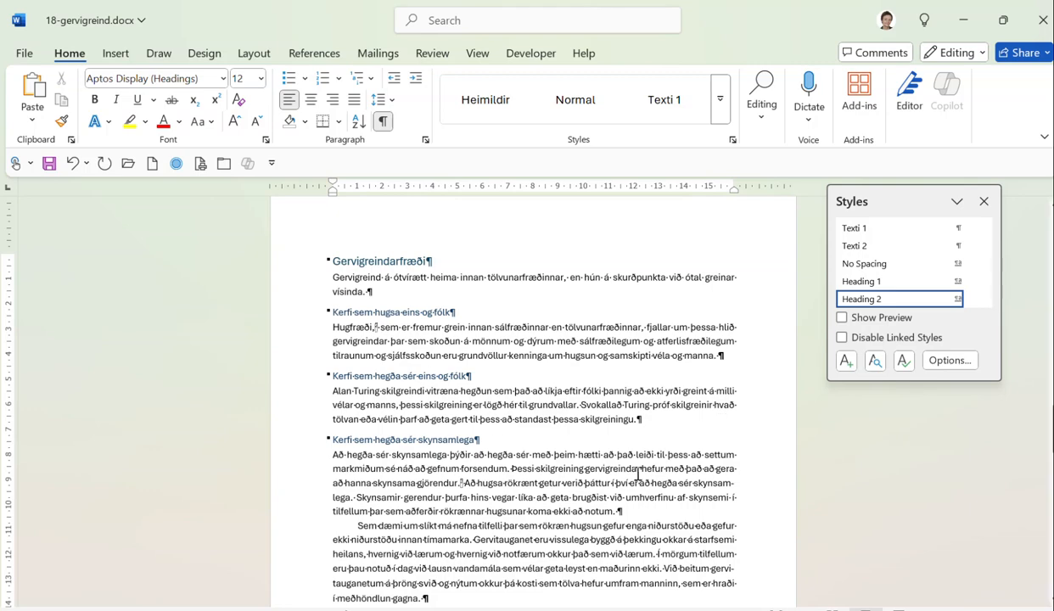
Step: Show the Navigation pane and use its headings to jump through the document back to Gervigreind
{"action": "left_click", "coordinate": [478, 54]}
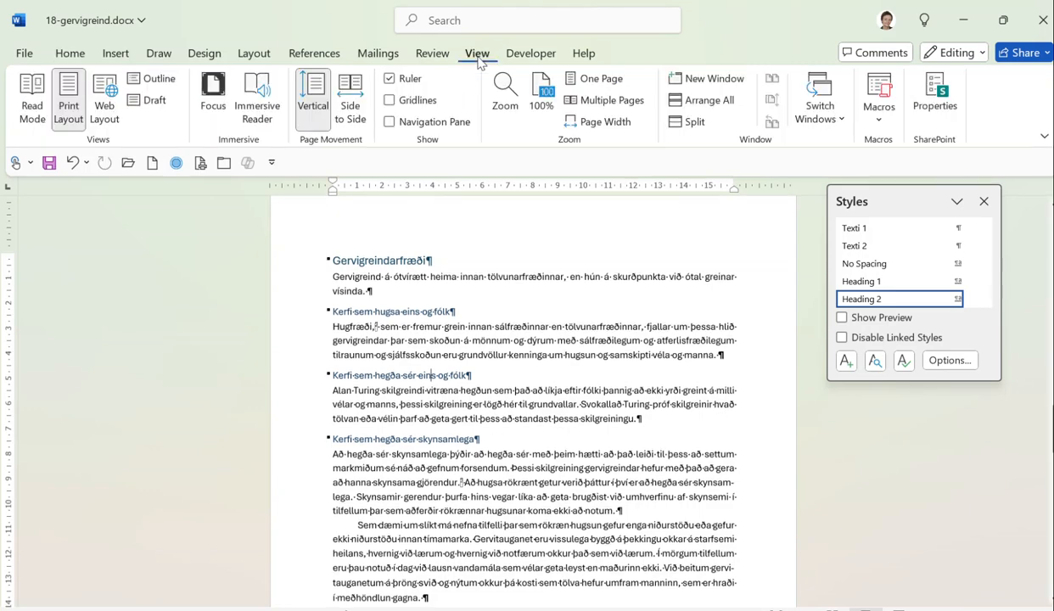
{"action": "left_click", "coordinate": [390, 122]}
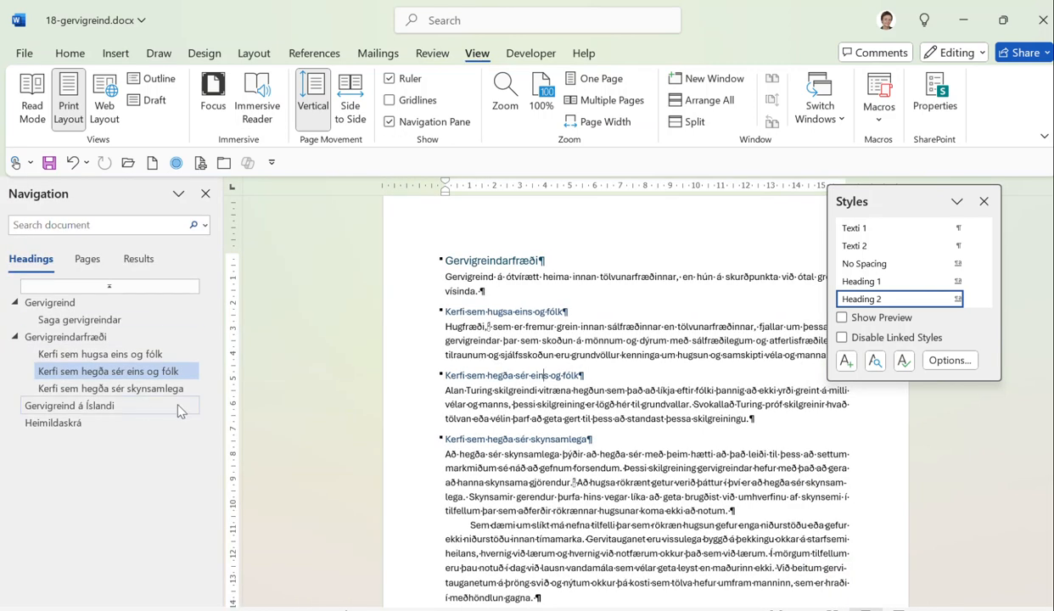
{"action": "left_click", "coordinate": [491, 391]}
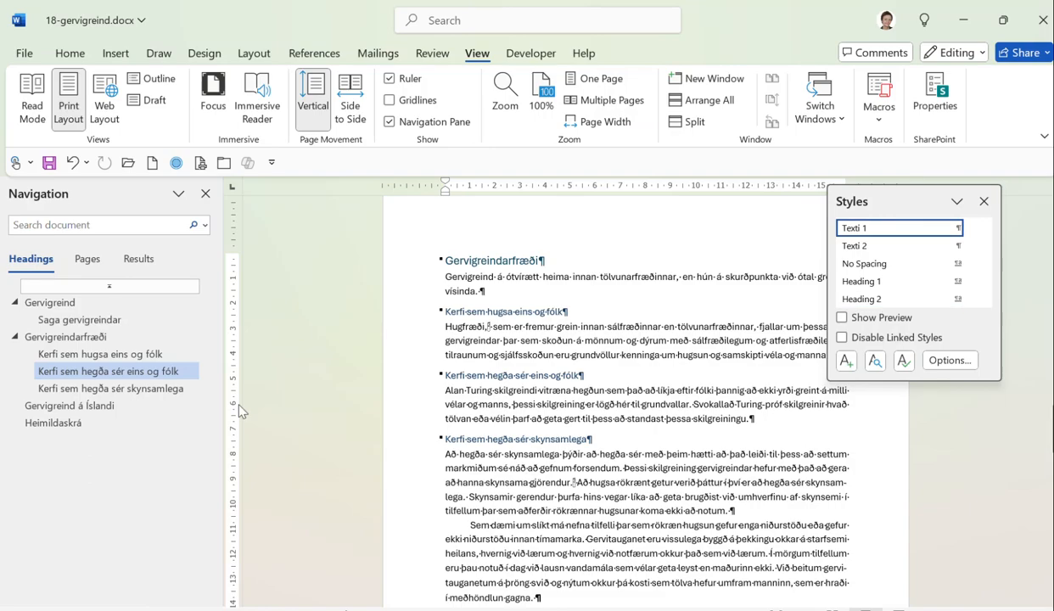
{"action": "left_click", "coordinate": [168, 389]}
{"action": "left_click", "coordinate": [117, 355]}
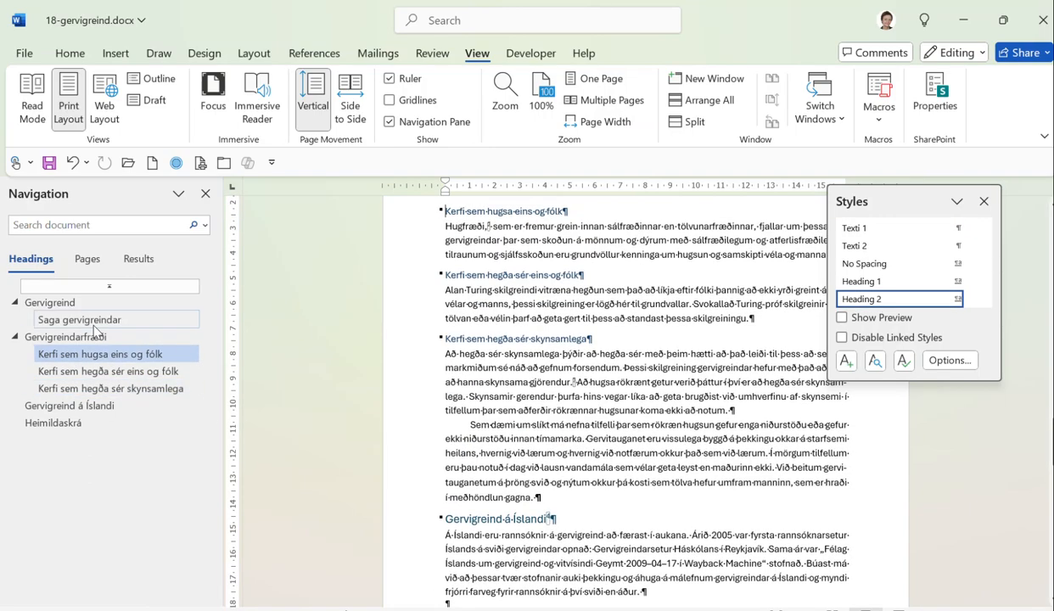
{"action": "left_click", "coordinate": [93, 320]}
{"action": "left_click", "coordinate": [60, 298]}
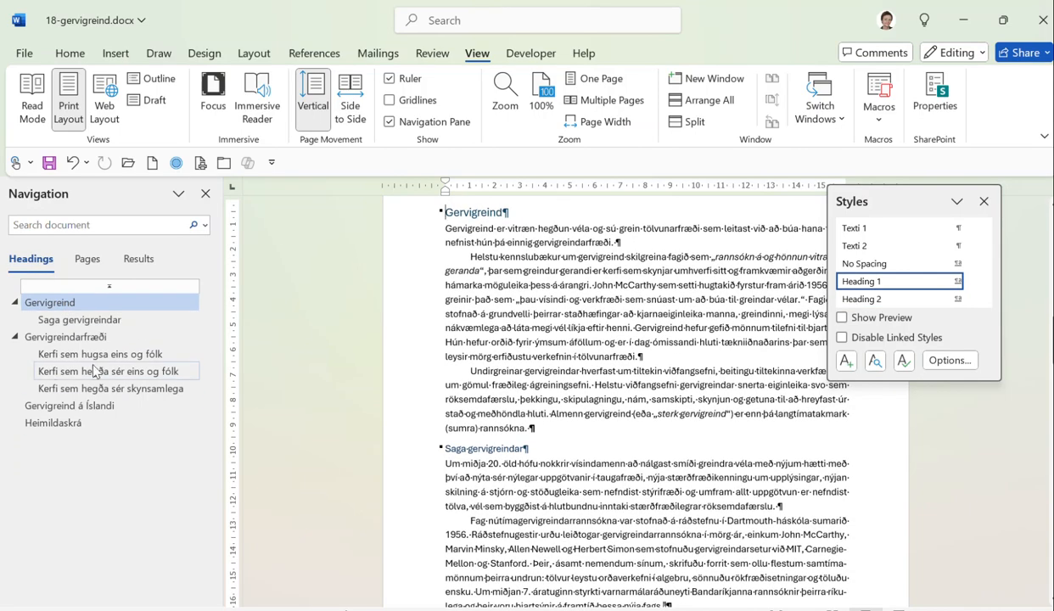
Step: Modify the Heimildir style's paragraph formatting for the bibliography, setting the spacing after to 3 pt
{"action": "mouse_move", "coordinate": [978, 292]}
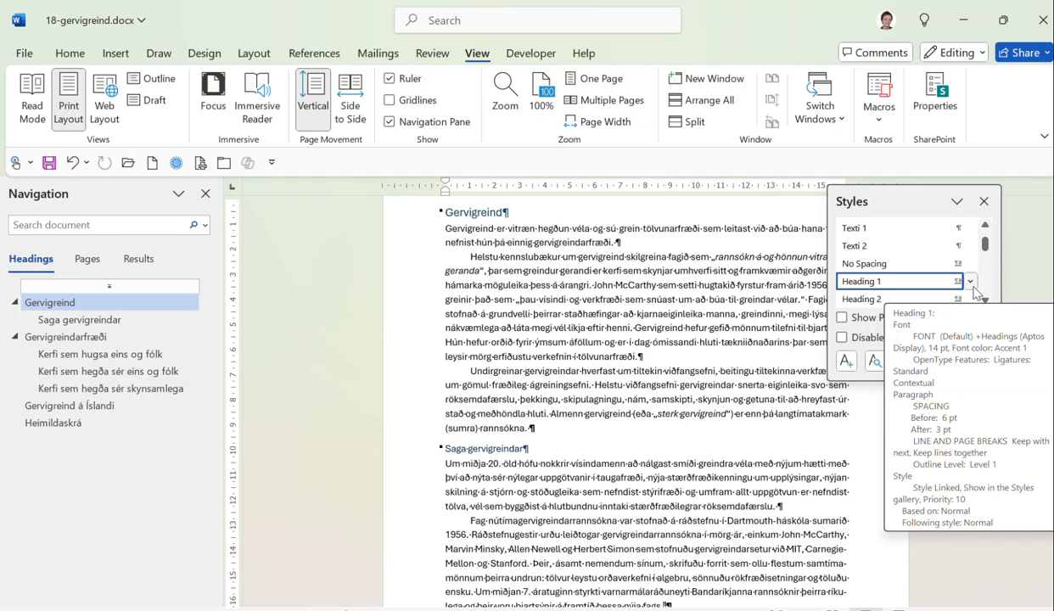
{"action": "scroll", "coordinate": [696, 338], "scroll_direction": "down", "scroll_amount": 5}
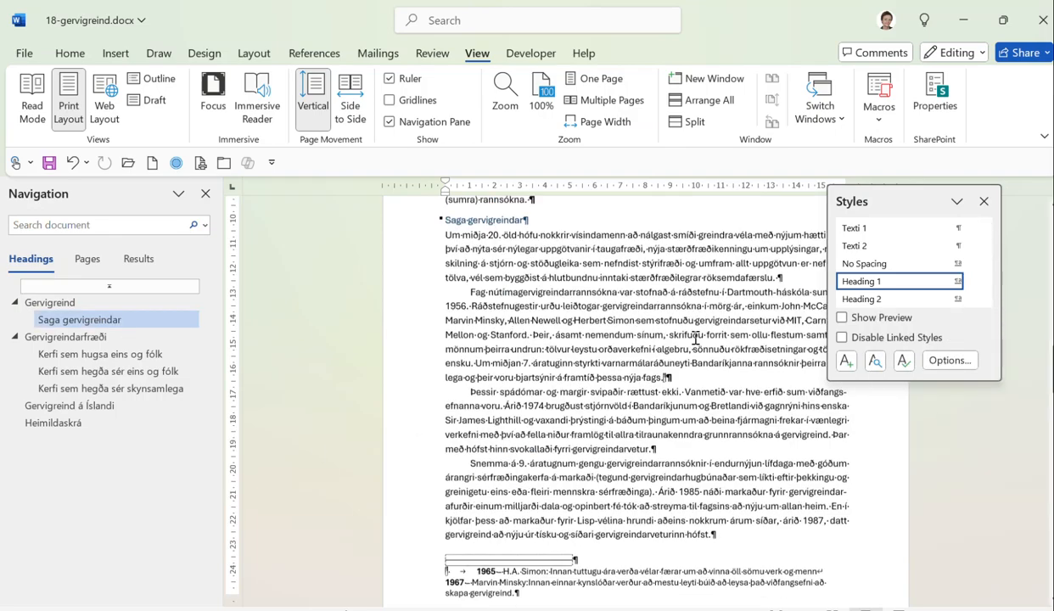
{"action": "scroll", "coordinate": [633, 337], "scroll_direction": "down", "scroll_amount": 15}
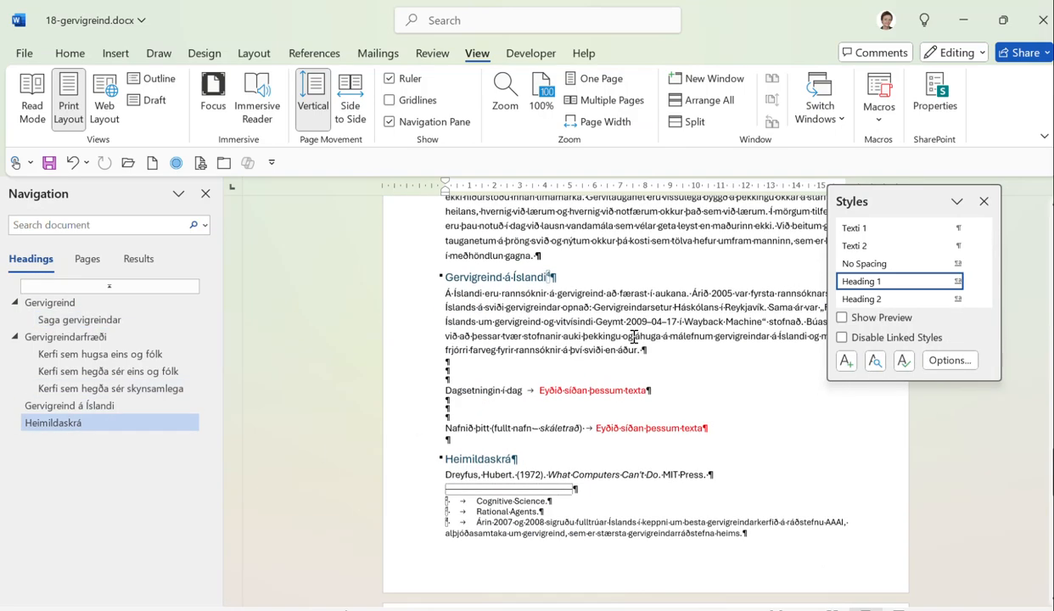
{"action": "scroll", "coordinate": [633, 337], "scroll_direction": "down", "scroll_amount": 5}
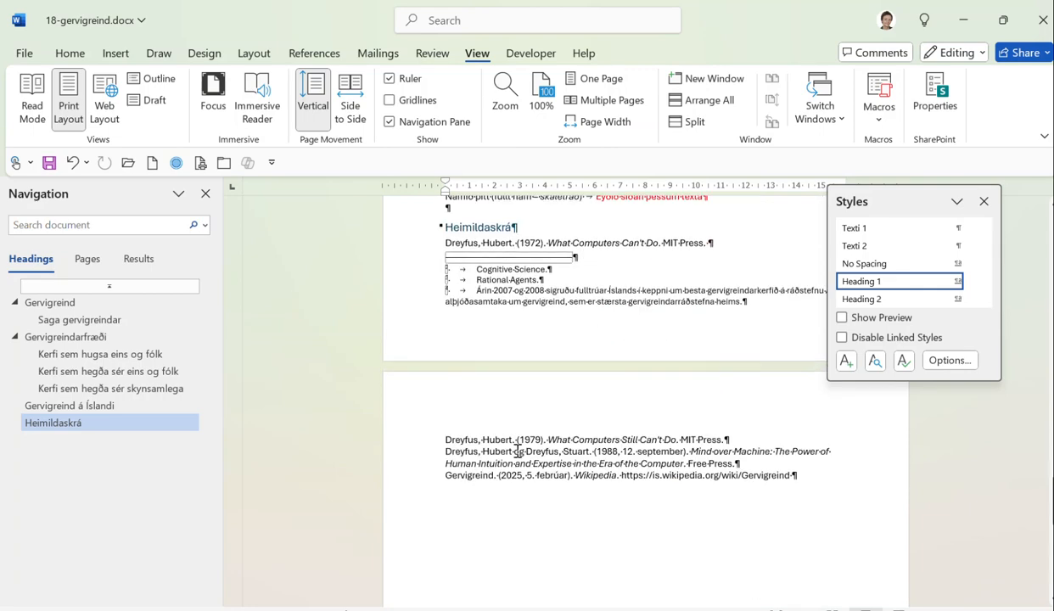
{"action": "left_click_drag", "start_coordinate": [985, 242], "coordinate": [986, 228]}
{"action": "left_click", "coordinate": [970, 244]}
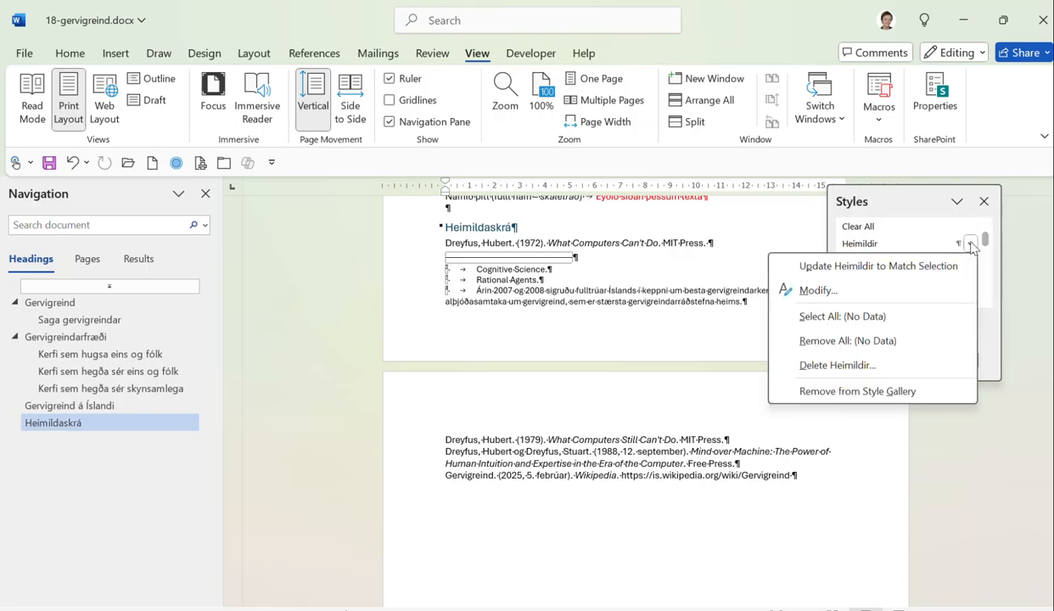
{"action": "left_click", "coordinate": [805, 291]}
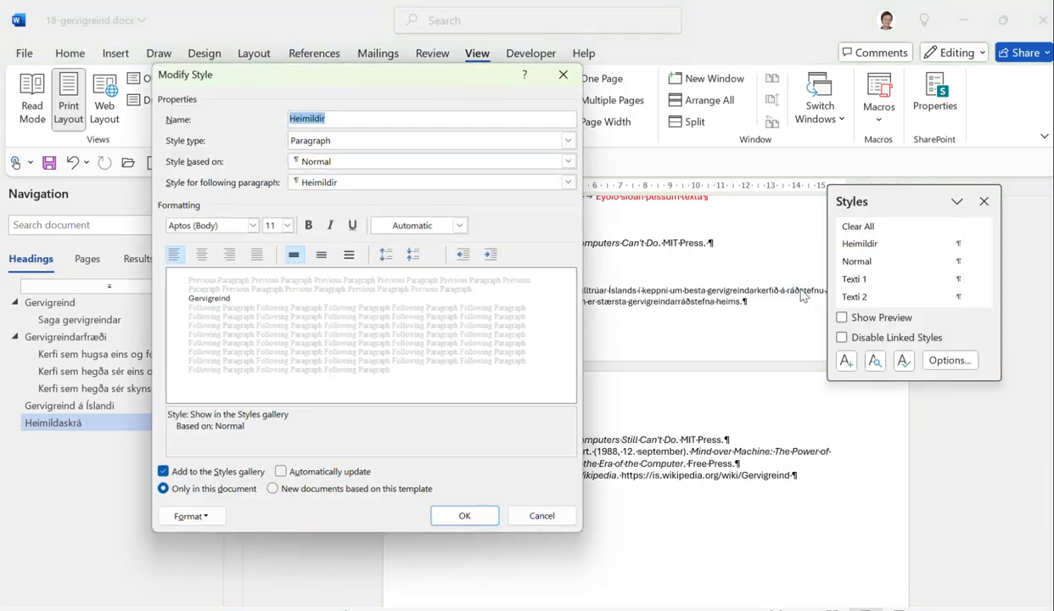
{"action": "left_click", "coordinate": [204, 517]}
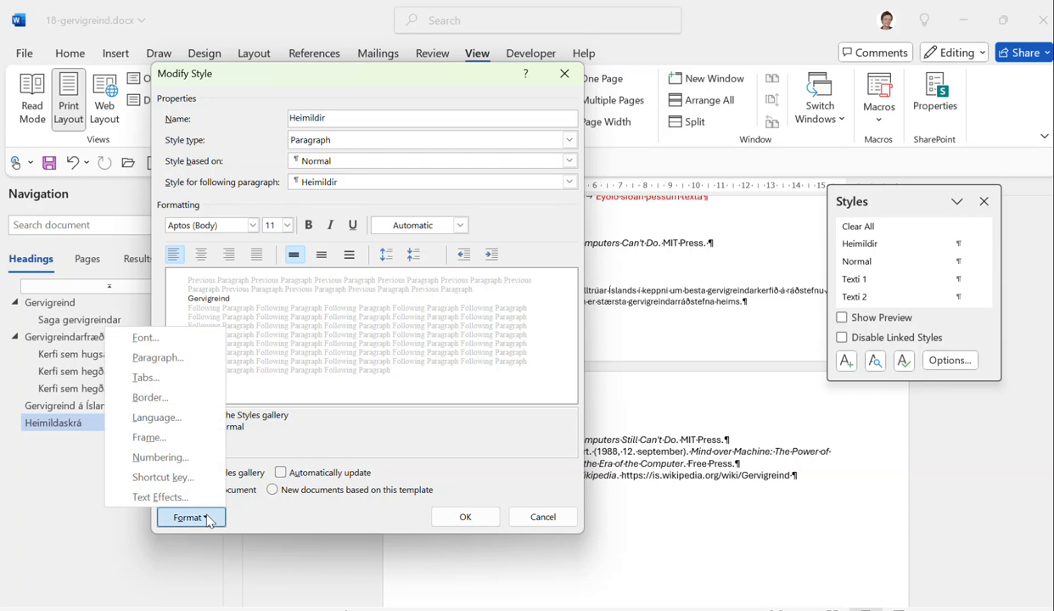
{"action": "left_click", "coordinate": [172, 358]}
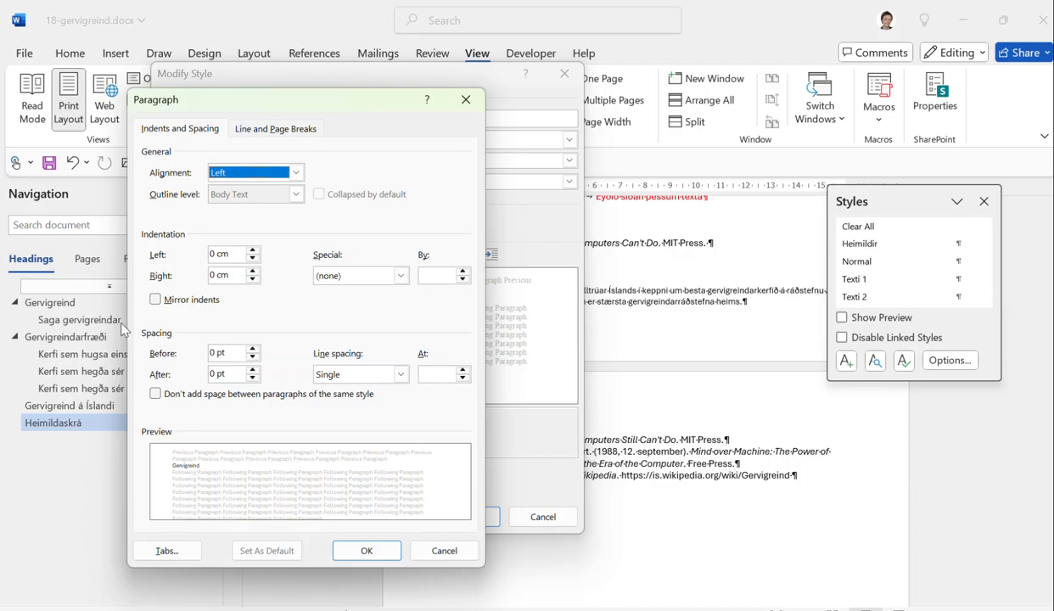
{"action": "left_click", "coordinate": [162, 375]}
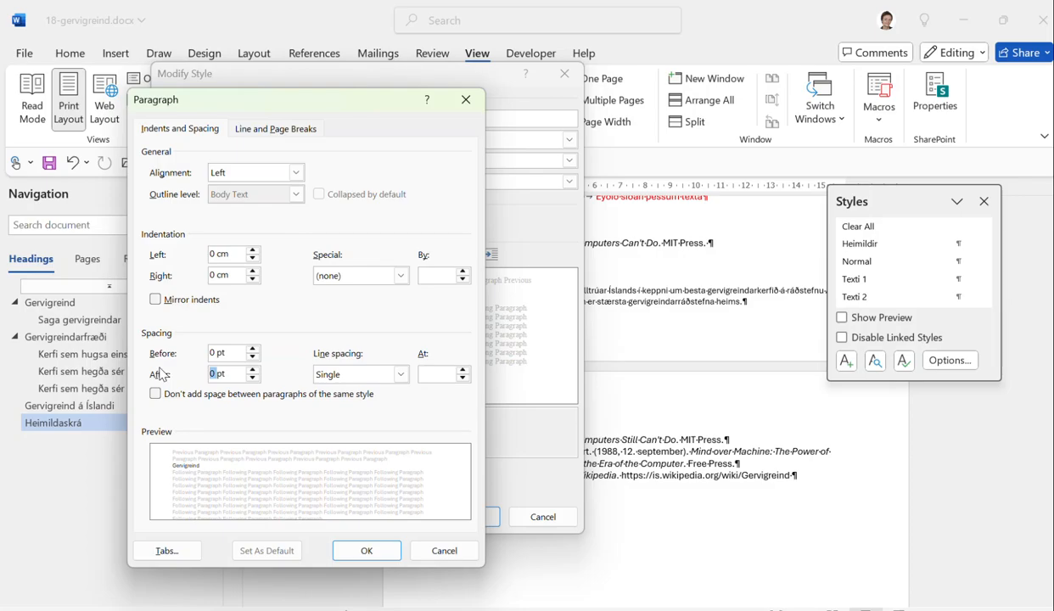
{"action": "type", "text": "3"}
Step: Give the Heimildir style a hanging indent of 0.7 cm and save the style changes
{"action": "left_click", "coordinate": [401, 275]}
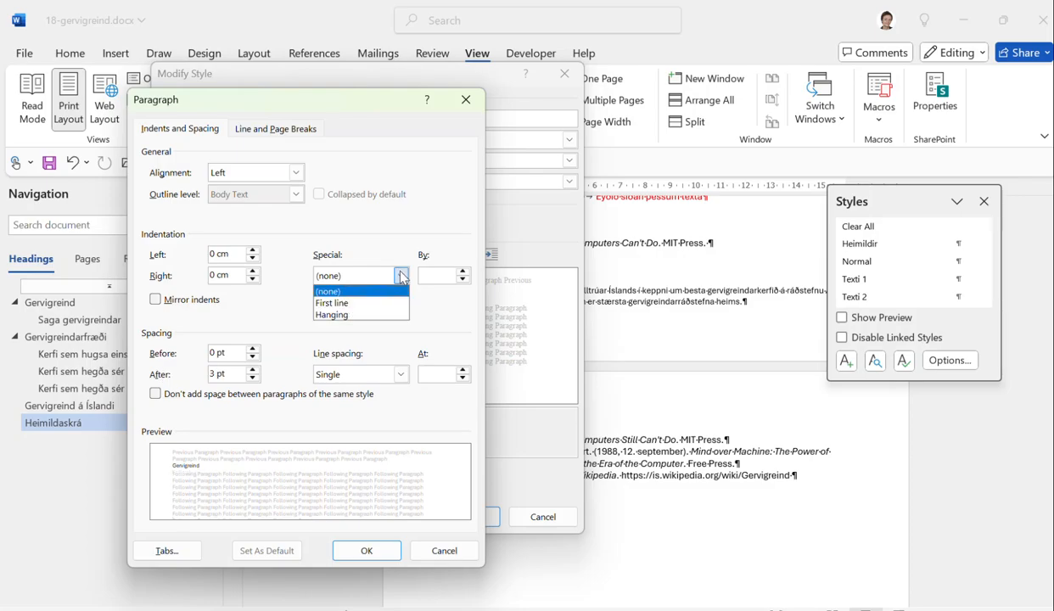
{"action": "left_click", "coordinate": [356, 315]}
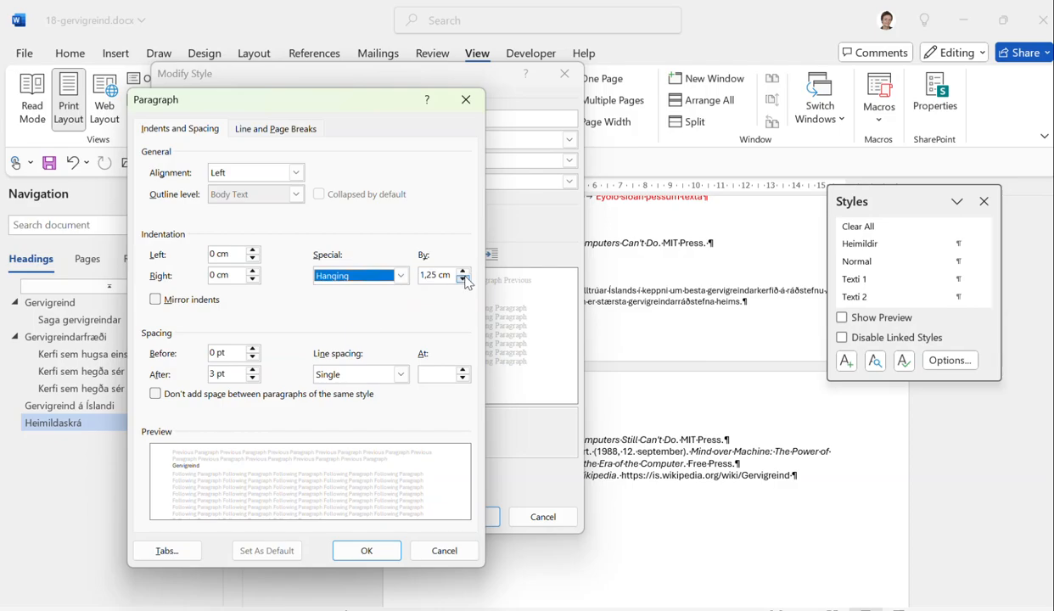
{"action": "left_click", "coordinate": [463, 280]}
{"action": "left_click", "coordinate": [463, 280]}
{"action": "left_click", "coordinate": [463, 280]}
{"action": "left_click", "coordinate": [464, 280]}
{"action": "left_click", "coordinate": [463, 280]}
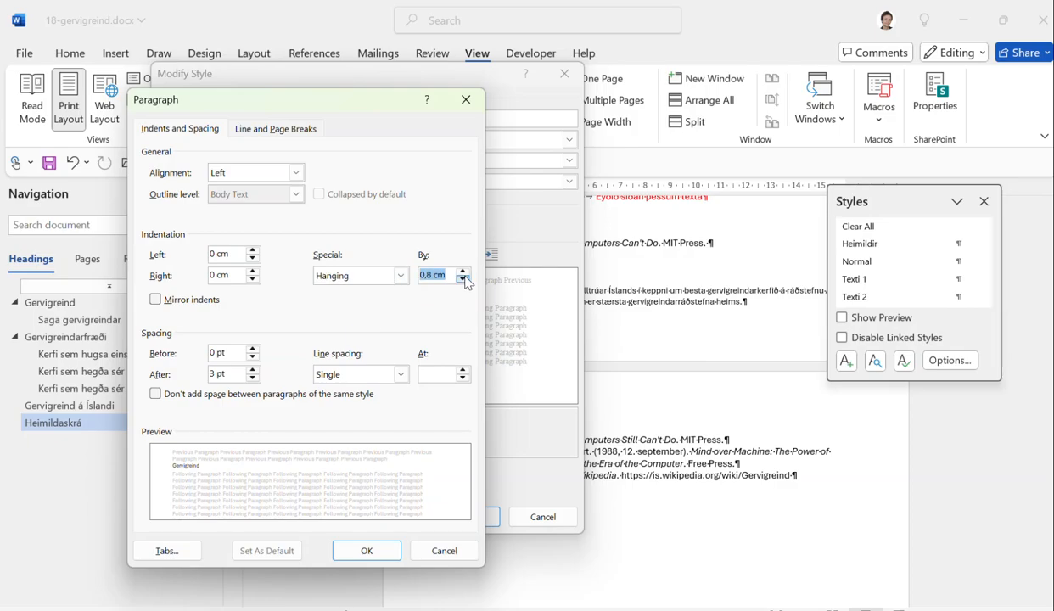
{"action": "left_click", "coordinate": [464, 280]}
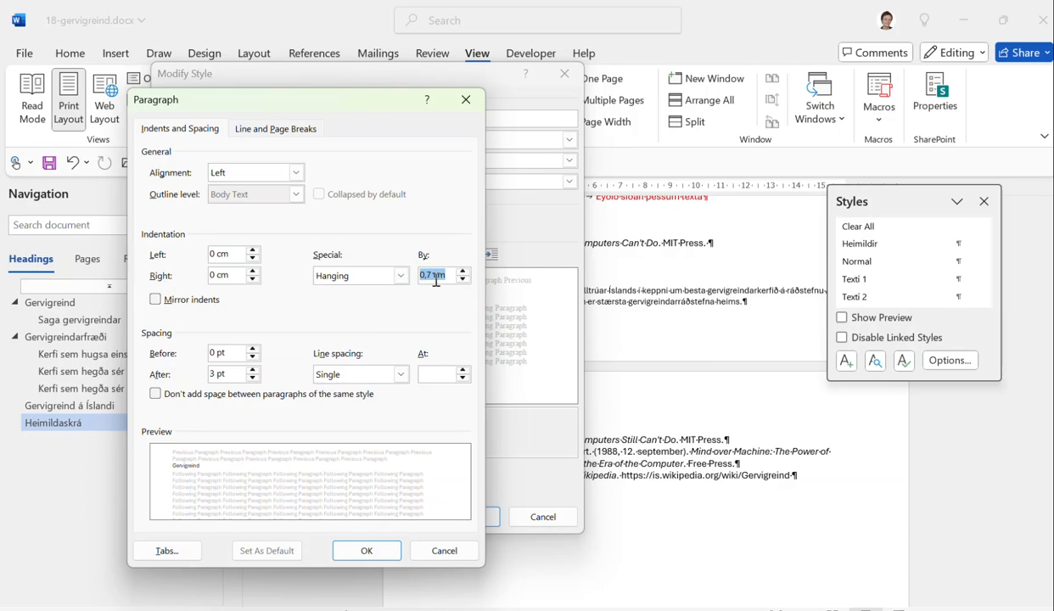
{"action": "left_click", "coordinate": [384, 552]}
{"action": "left_click", "coordinate": [455, 515]}
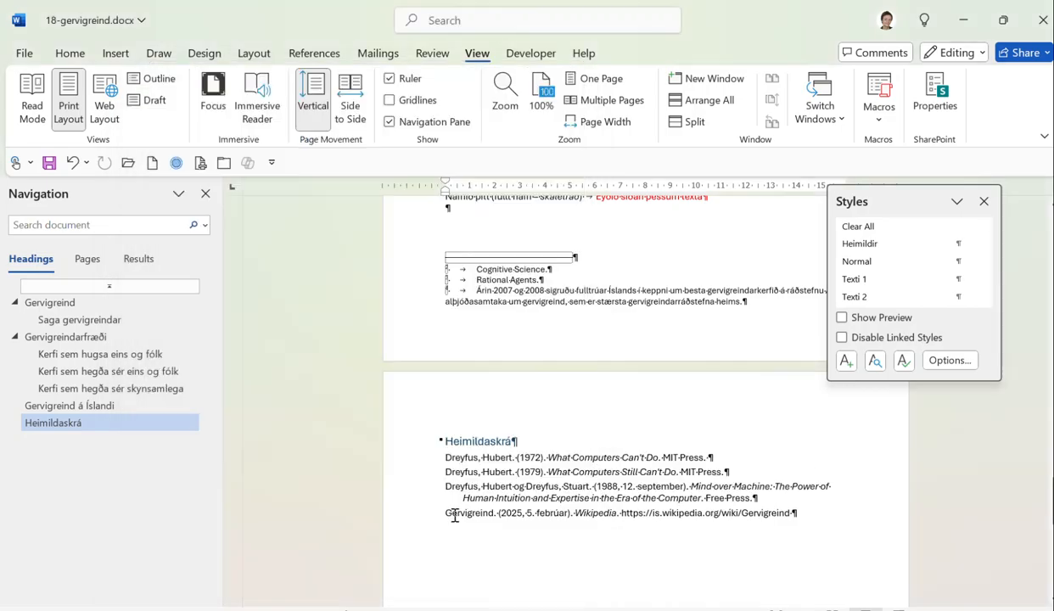
Step: Inspect the style used by the Rational Agents footnote and open Footnote Text for modification
{"action": "scroll", "coordinate": [475, 467], "scroll_direction": "up", "scroll_amount": 2}
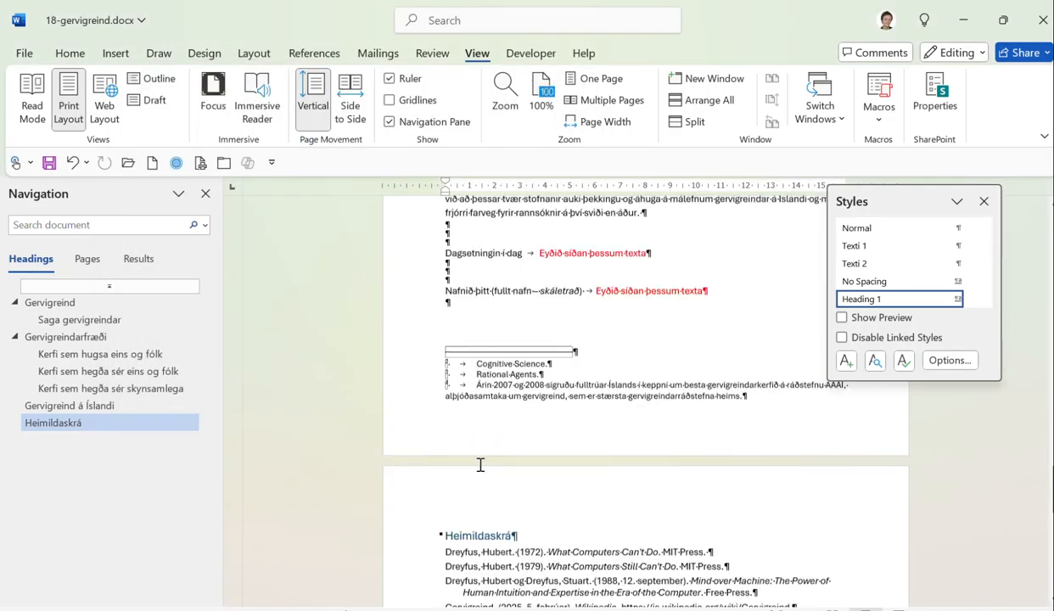
{"action": "scroll", "coordinate": [501, 514], "scroll_direction": "down", "scroll_amount": 2}
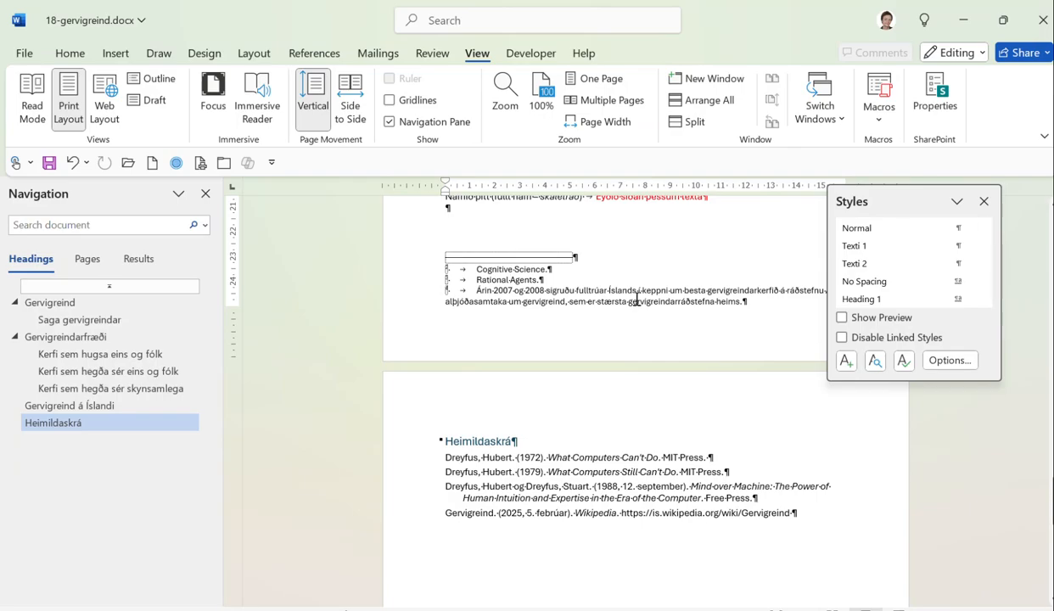
{"action": "left_click", "coordinate": [877, 362]}
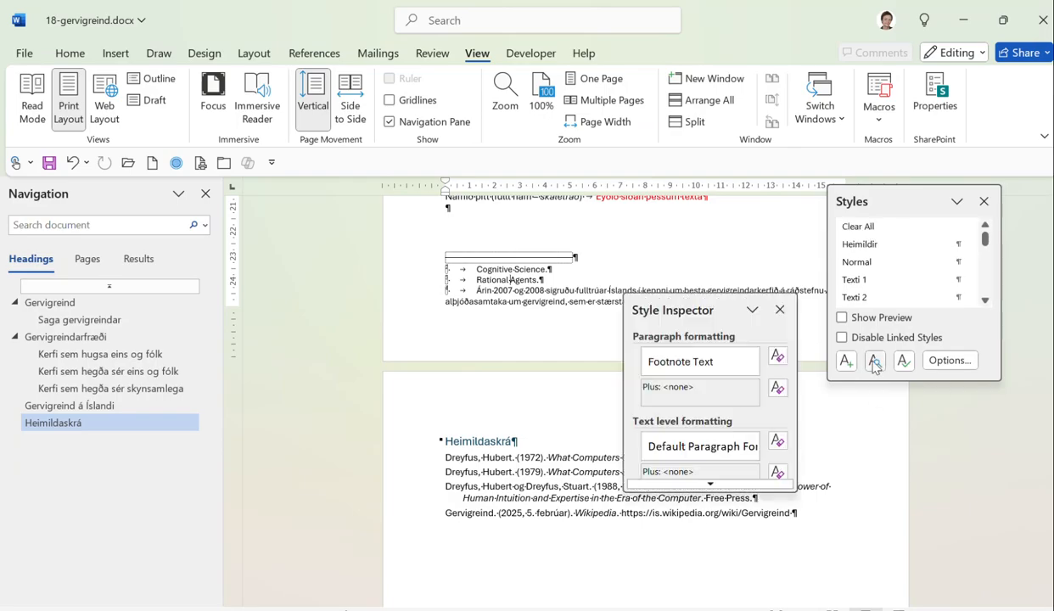
{"action": "left_click", "coordinate": [751, 364]}
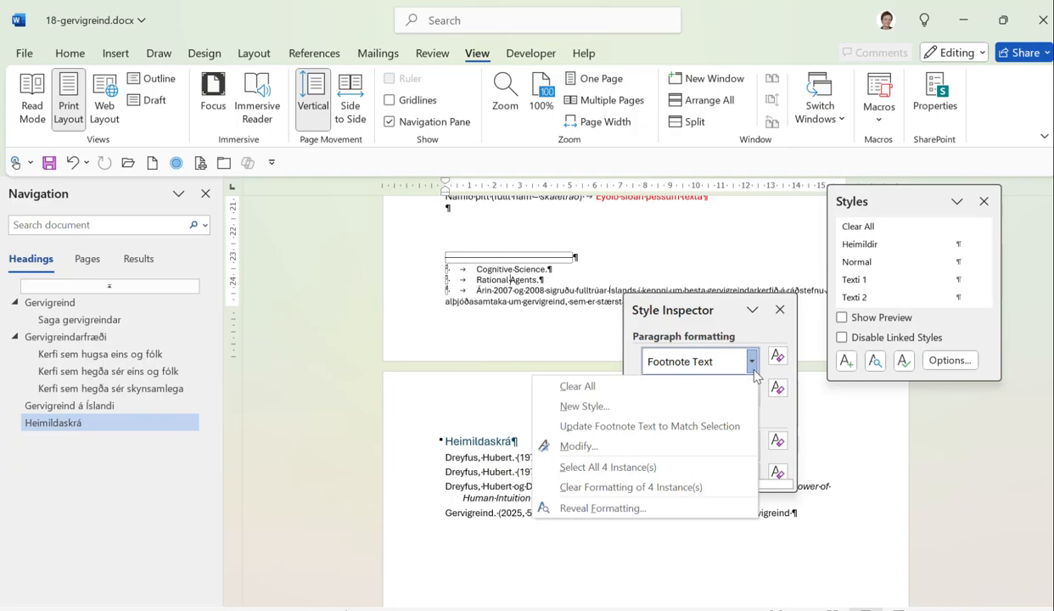
{"action": "left_click", "coordinate": [584, 447]}
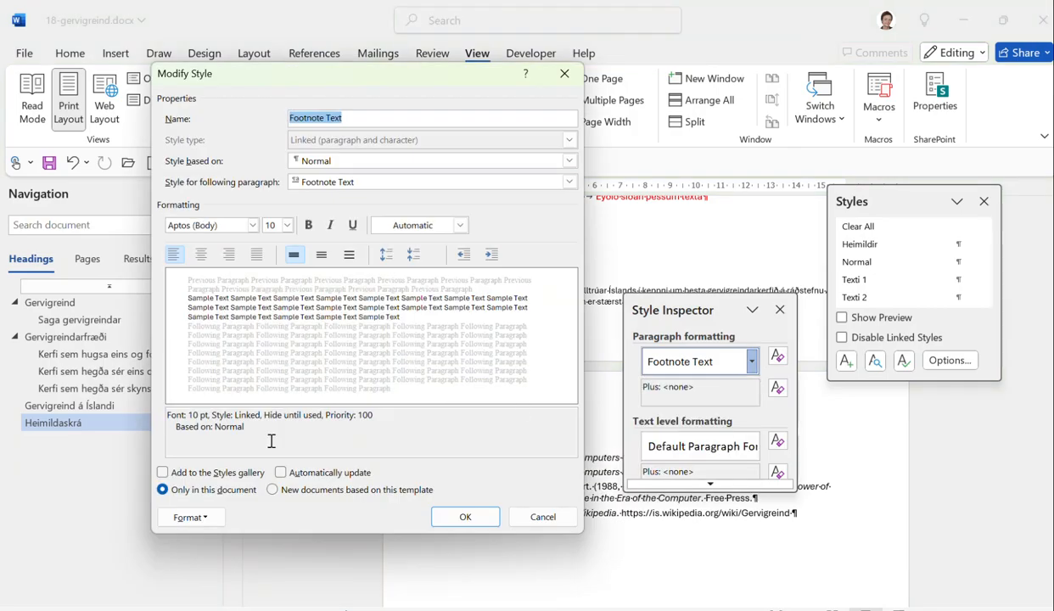
Step: Give the Footnote Text style a hanging indent of 0.4 cm and save the style changes
{"action": "left_click", "coordinate": [189, 517]}
{"action": "left_click", "coordinate": [189, 360]}
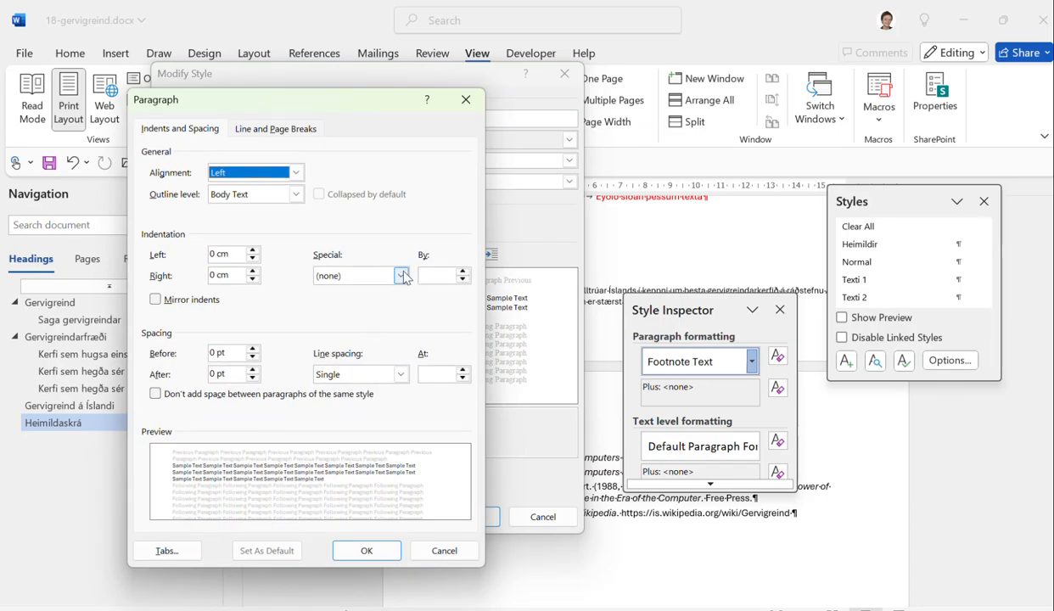
{"action": "left_click", "coordinate": [402, 276]}
{"action": "left_click", "coordinate": [360, 313]}
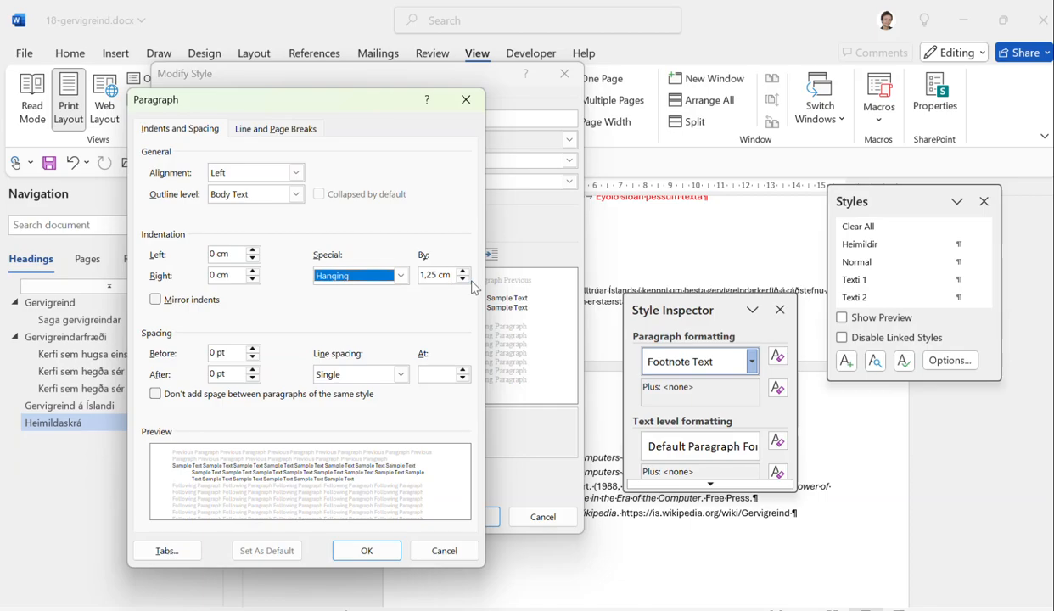
{"action": "left_click", "coordinate": [463, 280]}
{"action": "left_click", "coordinate": [463, 280]}
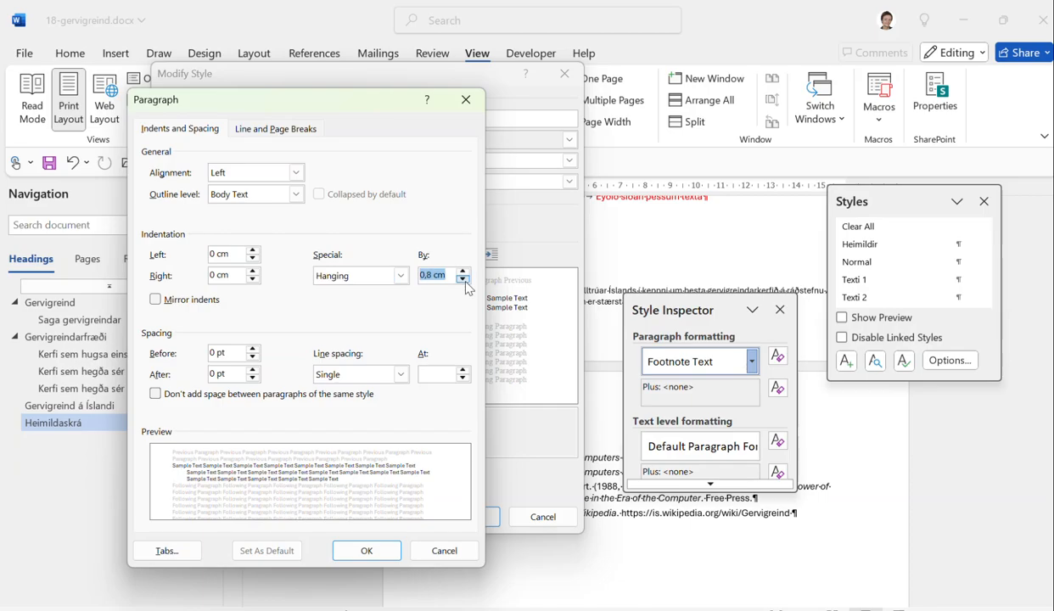
{"action": "left_click", "coordinate": [465, 282]}
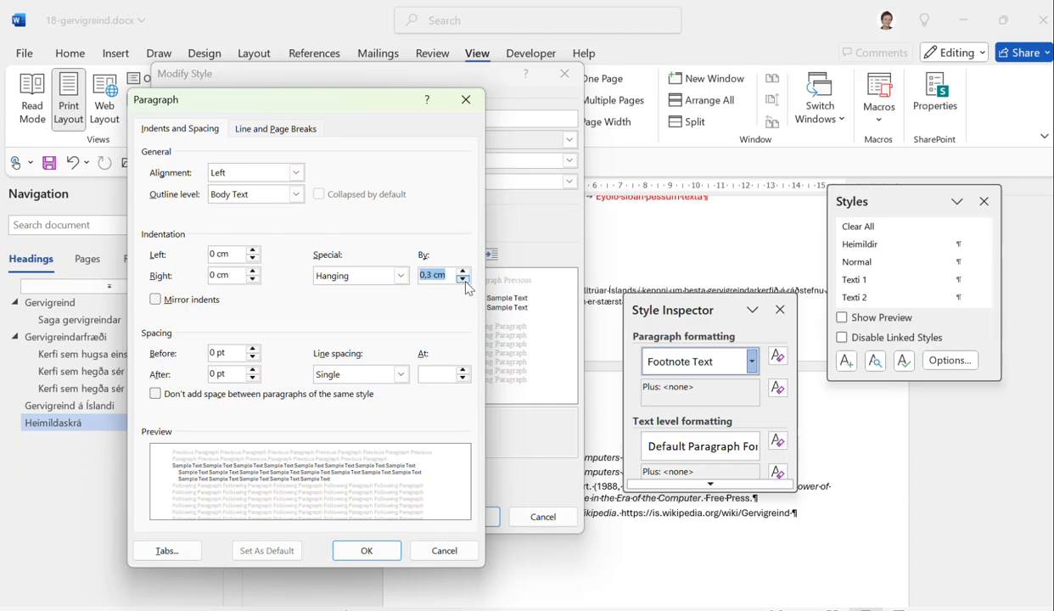
{"action": "left_click", "coordinate": [463, 269]}
{"action": "left_click", "coordinate": [366, 547]}
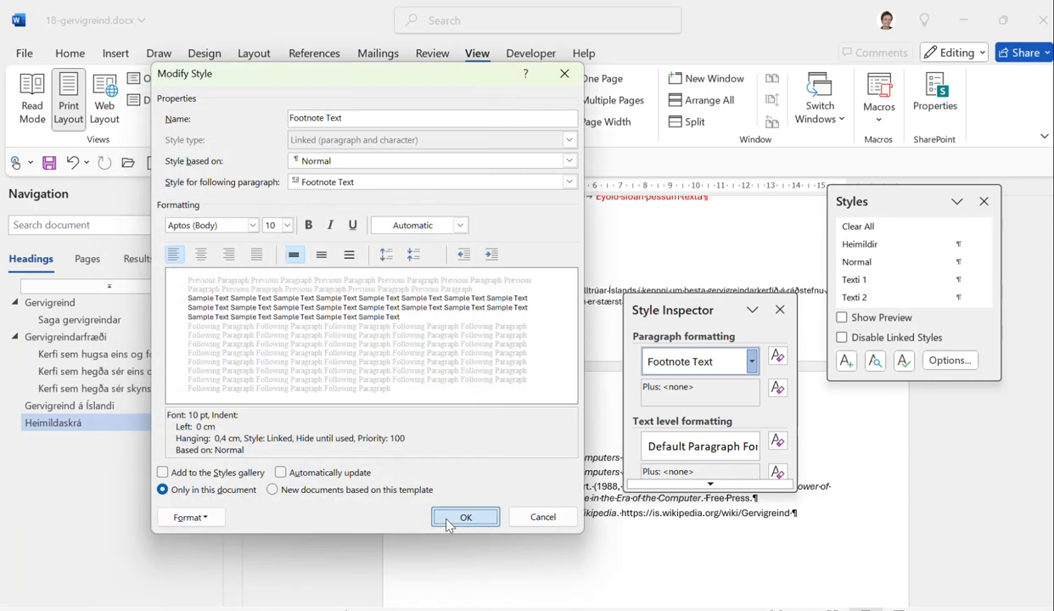
{"action": "left_click", "coordinate": [465, 518]}
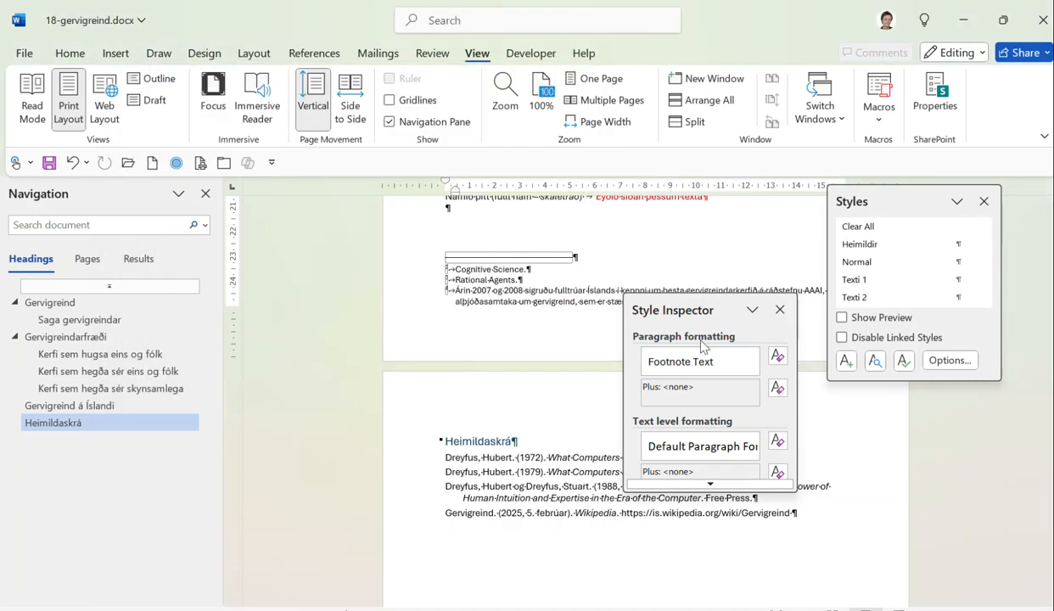
Step: Close the Style Inspector and the Styles pane to clear the page
{"action": "scroll", "coordinate": [560, 395], "scroll_direction": "up", "scroll_amount": 3}
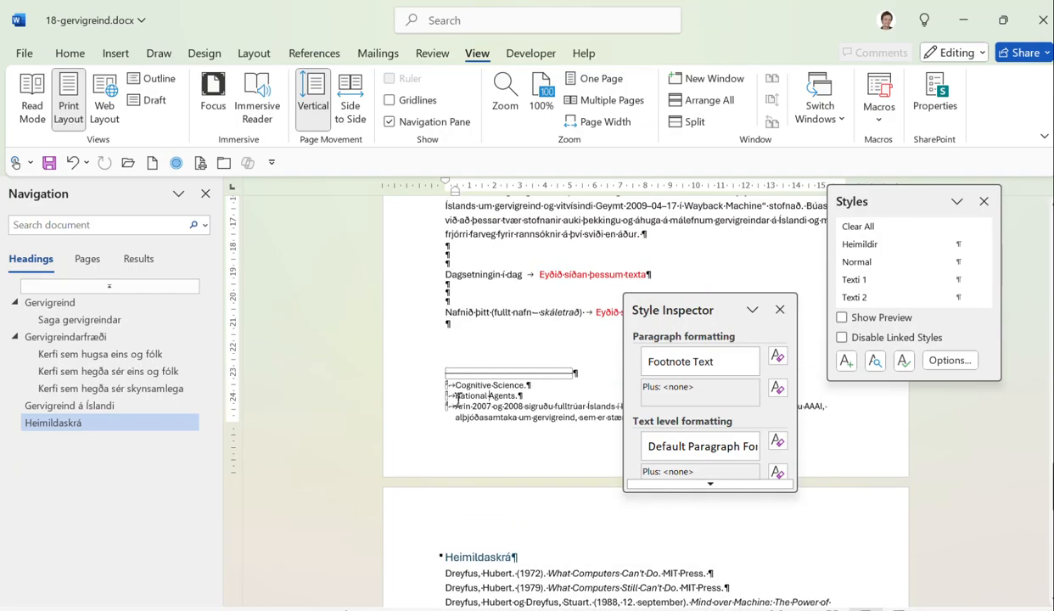
{"action": "left_click", "coordinate": [779, 309]}
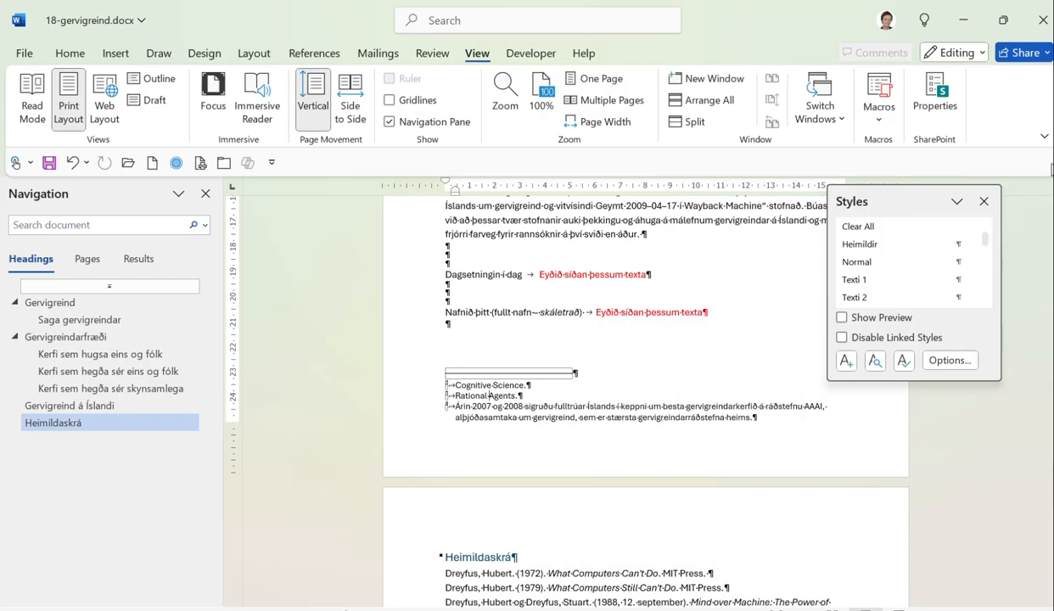
{"action": "left_click", "coordinate": [984, 201]}
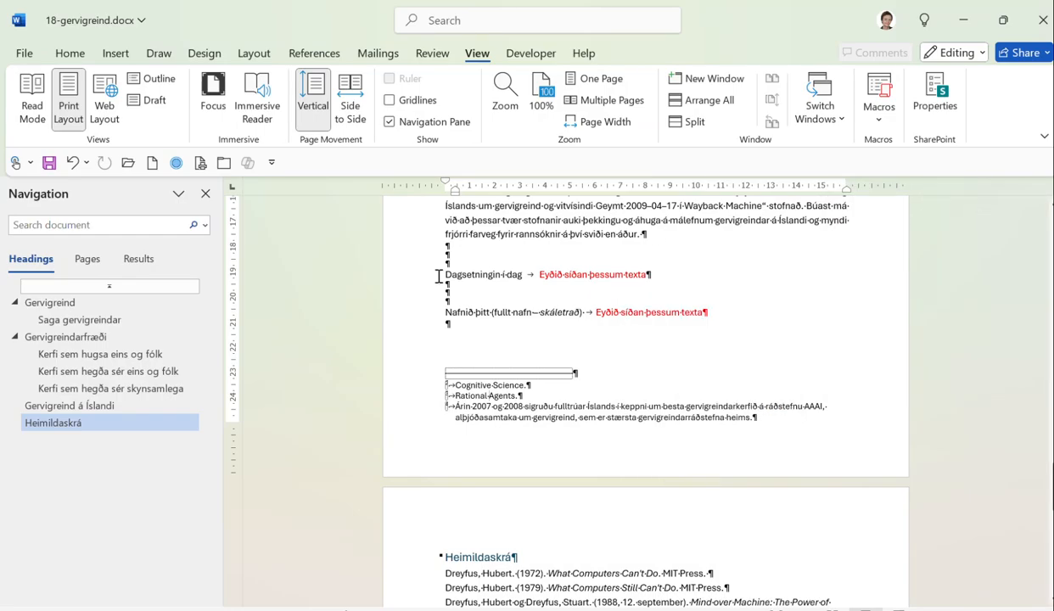
Step: Delete the tabs and red notes "Eyðið síðan þessum texta" after the date and name placeholders, plus the empty paragraph below the name line
{"action": "left_click_drag", "start_coordinate": [439, 277], "coordinate": [649, 277]}
{"action": "key", "text": "BackSpace"}
{"action": "key", "text": "BackSpace"}
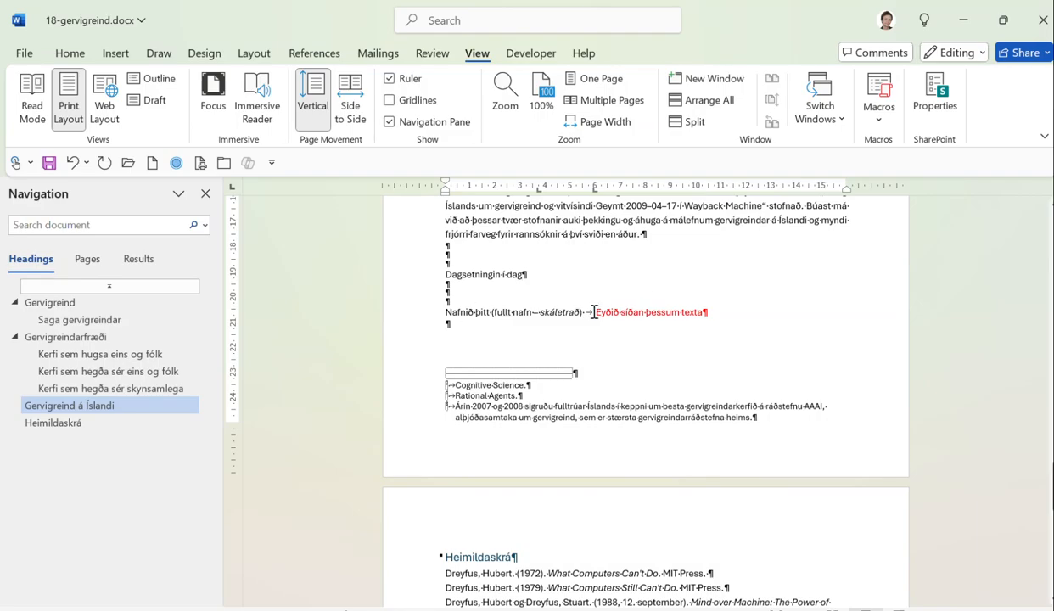
{"action": "left_click_drag", "start_coordinate": [585, 313], "coordinate": [720, 314]}
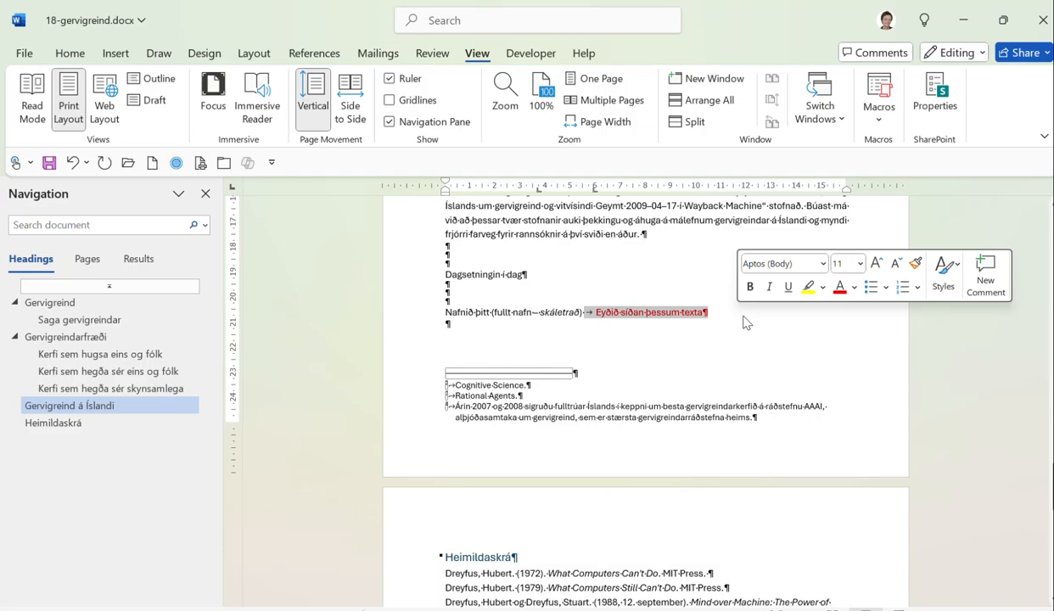
{"action": "key", "text": "Delete"}
{"action": "key", "text": "Delete"}
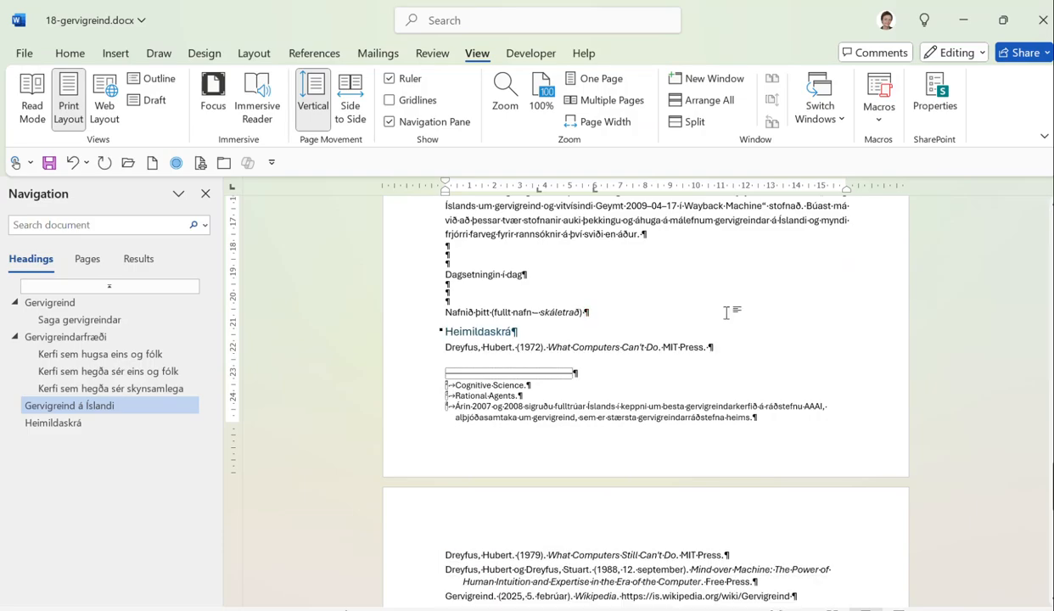
Step: Italicize the whole "Nafnið þitt (fullt nafn – skáletrað)" line above Heimildaskrá
{"action": "left_click", "coordinate": [403, 321]}
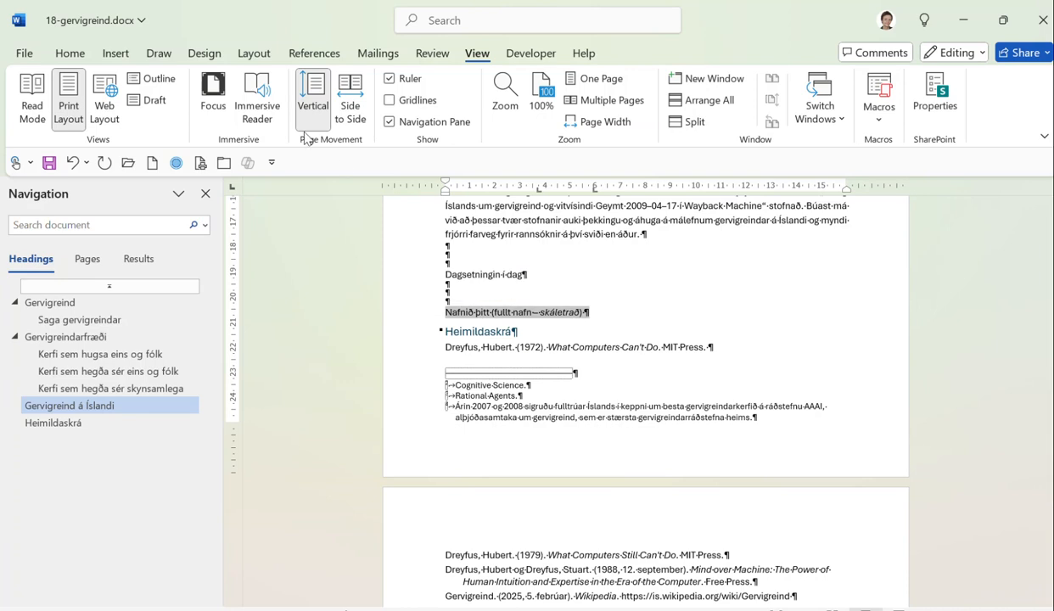
{"action": "left_click", "coordinate": [71, 54]}
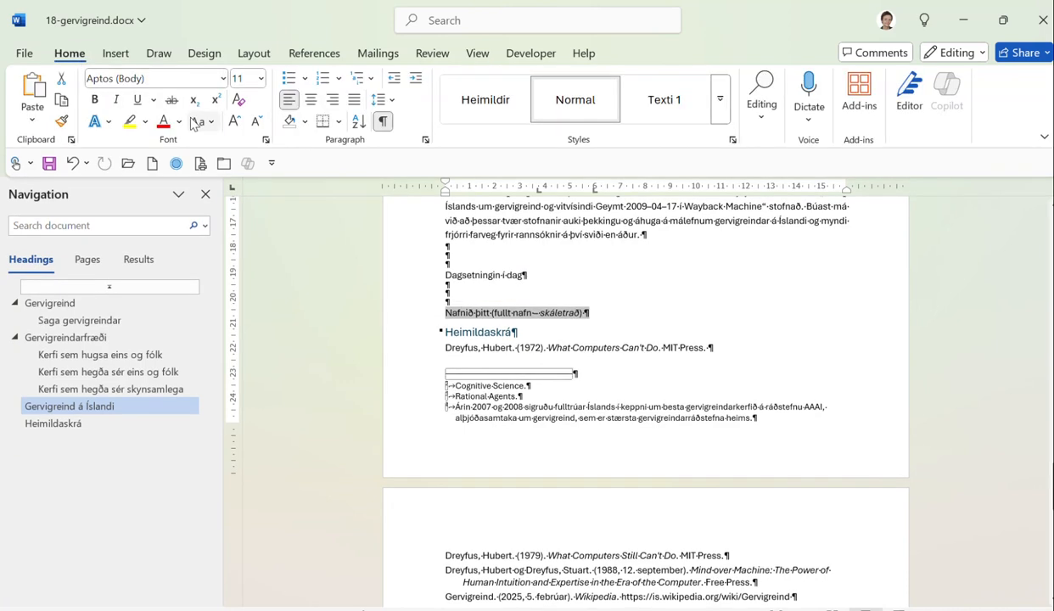
{"action": "left_click", "coordinate": [116, 100]}
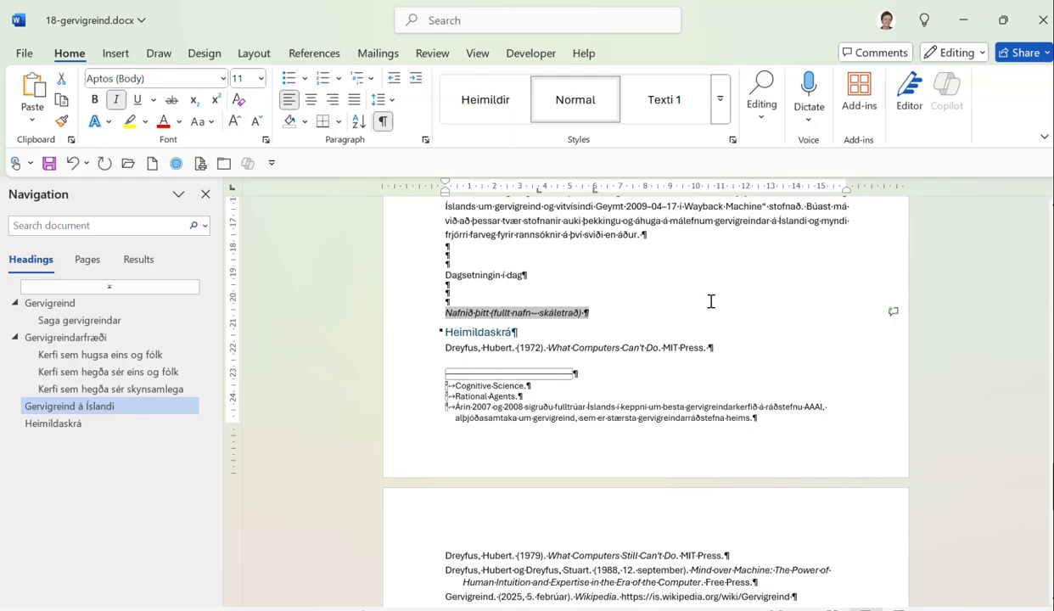
{"action": "left_click", "coordinate": [638, 299]}
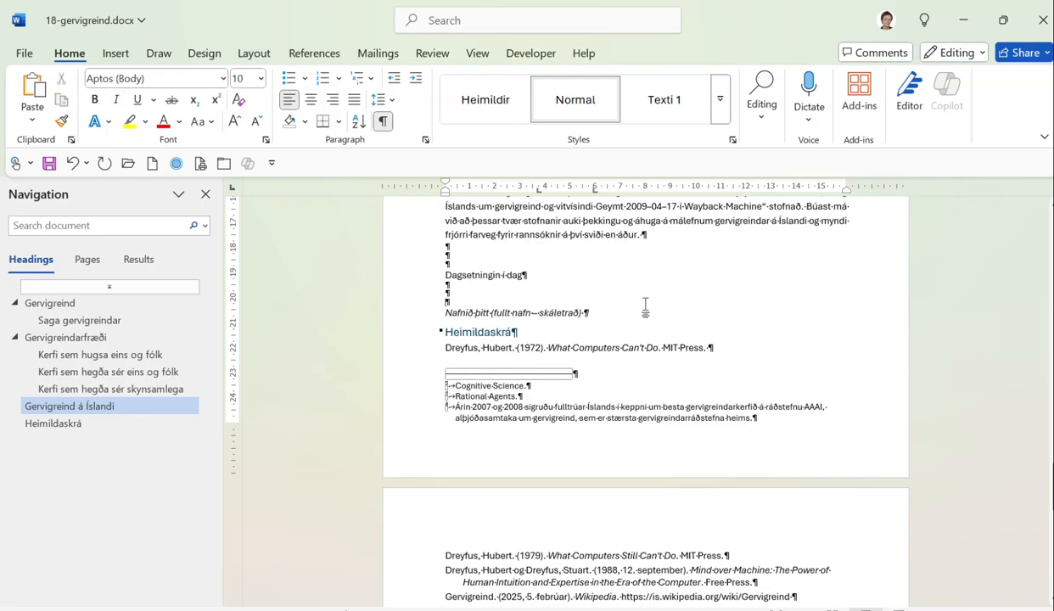
Step: Insert a page break before the Heimildaskrá heading and review the document from Gervigreind through to the bibliography
{"action": "left_click", "coordinate": [447, 332]}
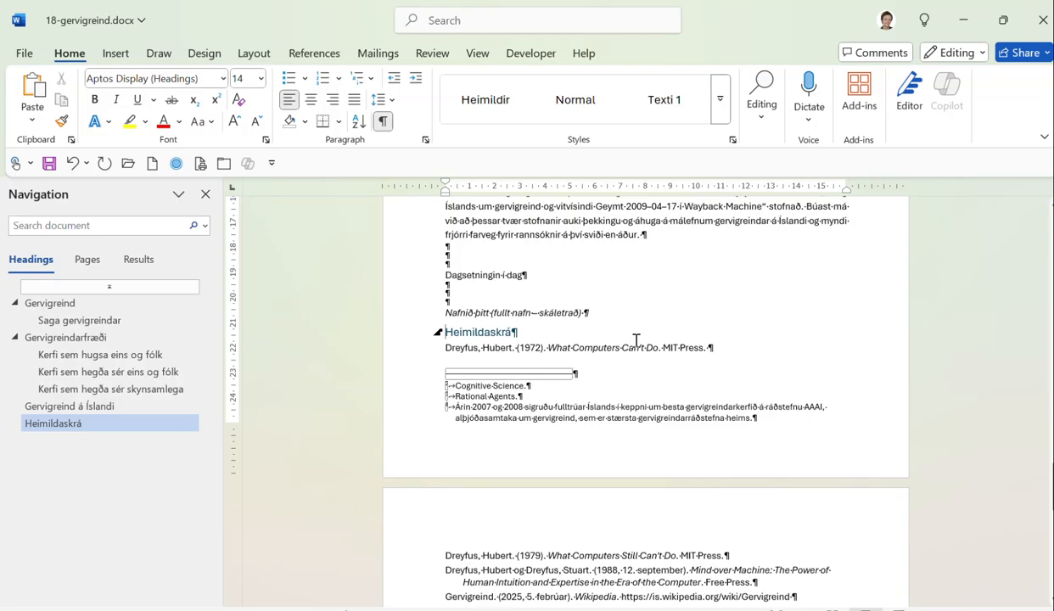
{"action": "key", "text": "ctrl+Return"}
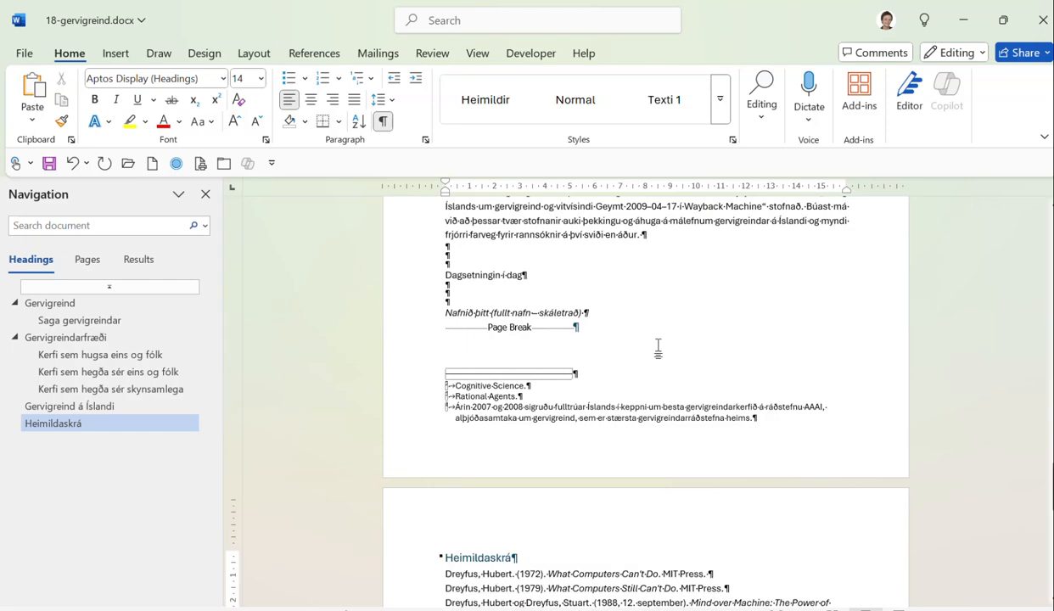
{"action": "scroll", "coordinate": [660, 348], "scroll_direction": "up", "scroll_amount": 20}
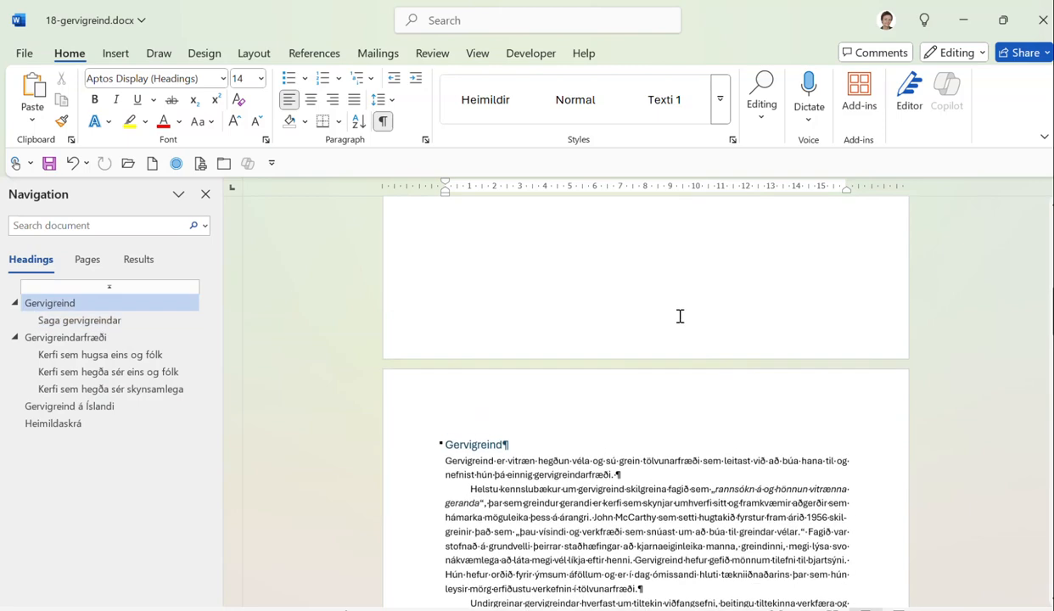
{"action": "scroll", "coordinate": [662, 348], "scroll_direction": "down", "scroll_amount": 8}
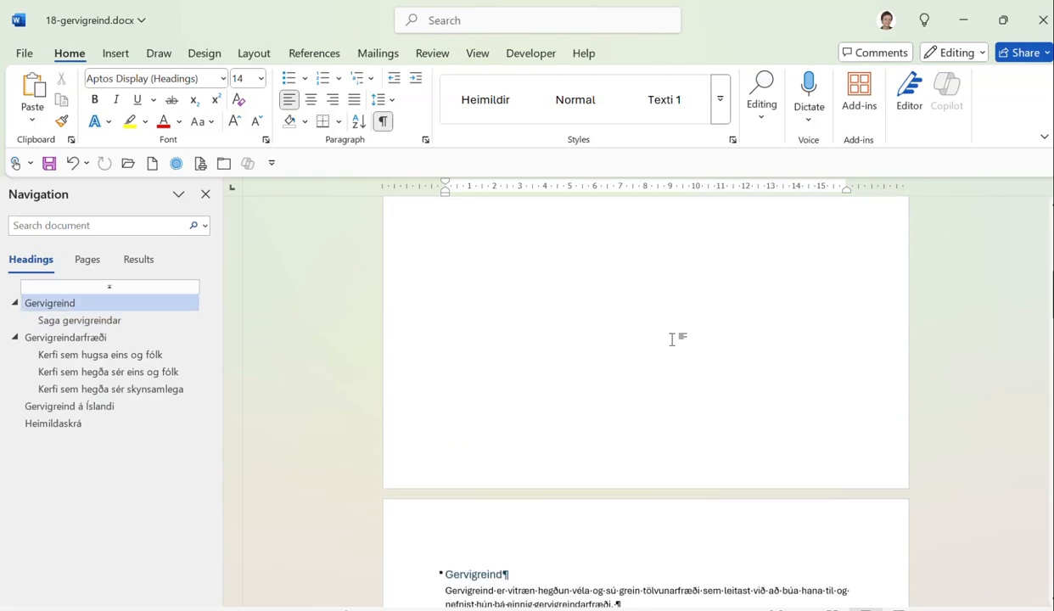
{"action": "scroll", "coordinate": [674, 340], "scroll_direction": "down", "scroll_amount": 10}
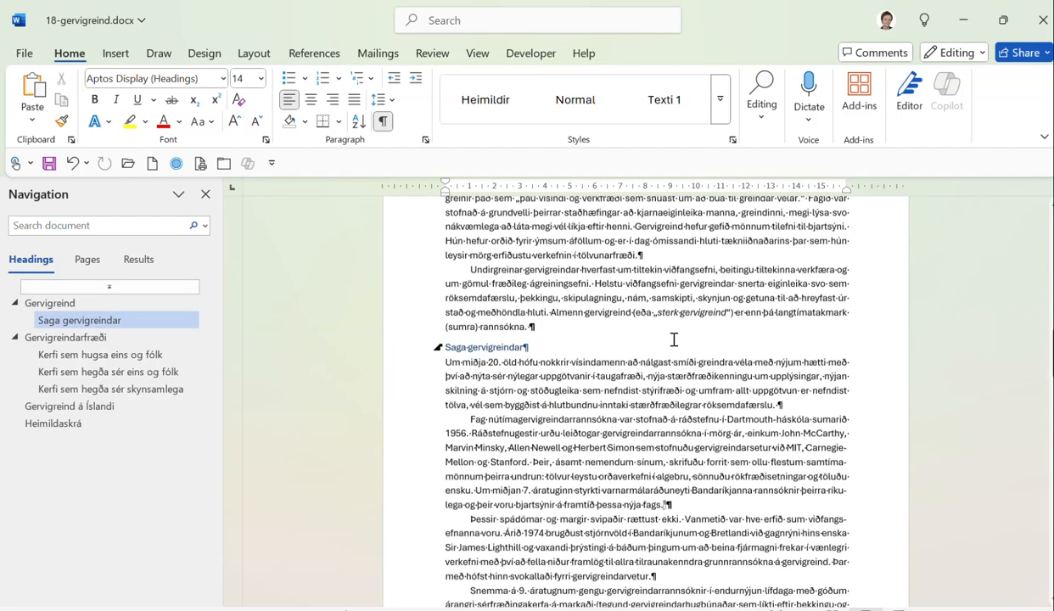
{"action": "scroll", "coordinate": [674, 340], "scroll_direction": "down", "scroll_amount": 12}
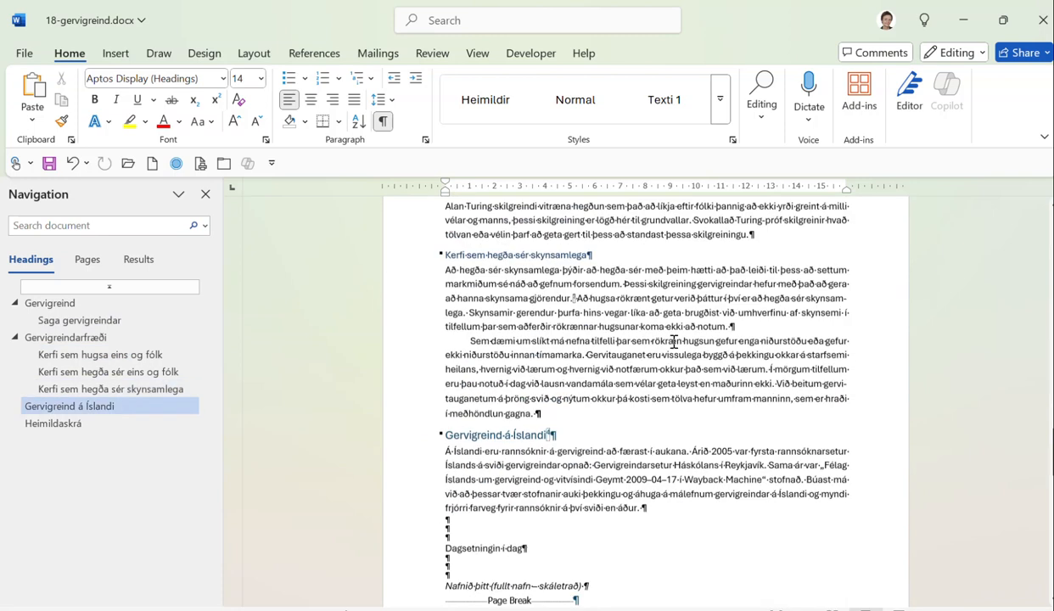
{"action": "scroll", "coordinate": [674, 342], "scroll_direction": "down", "scroll_amount": 3}
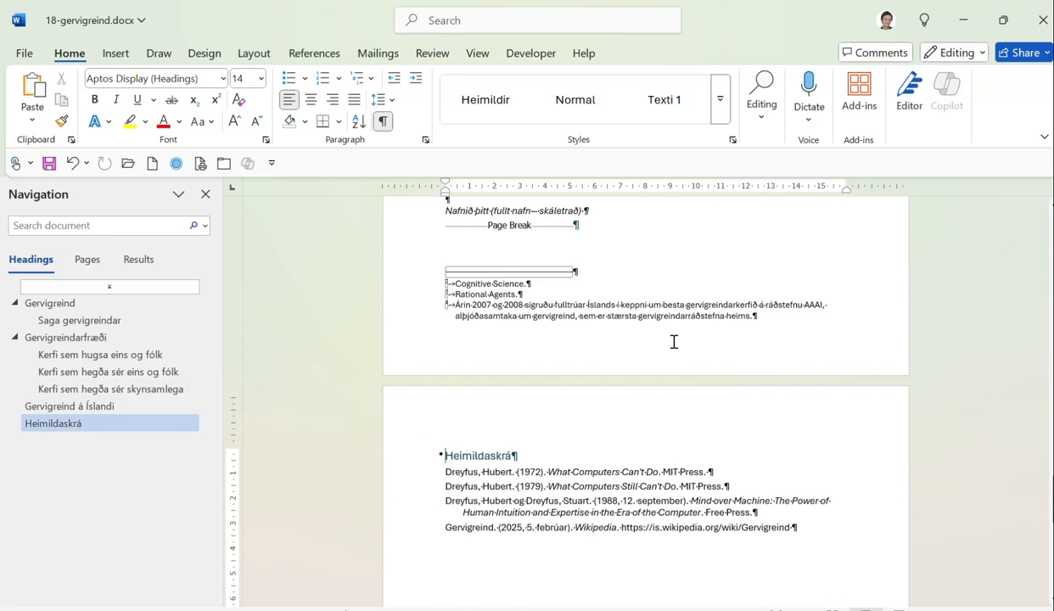